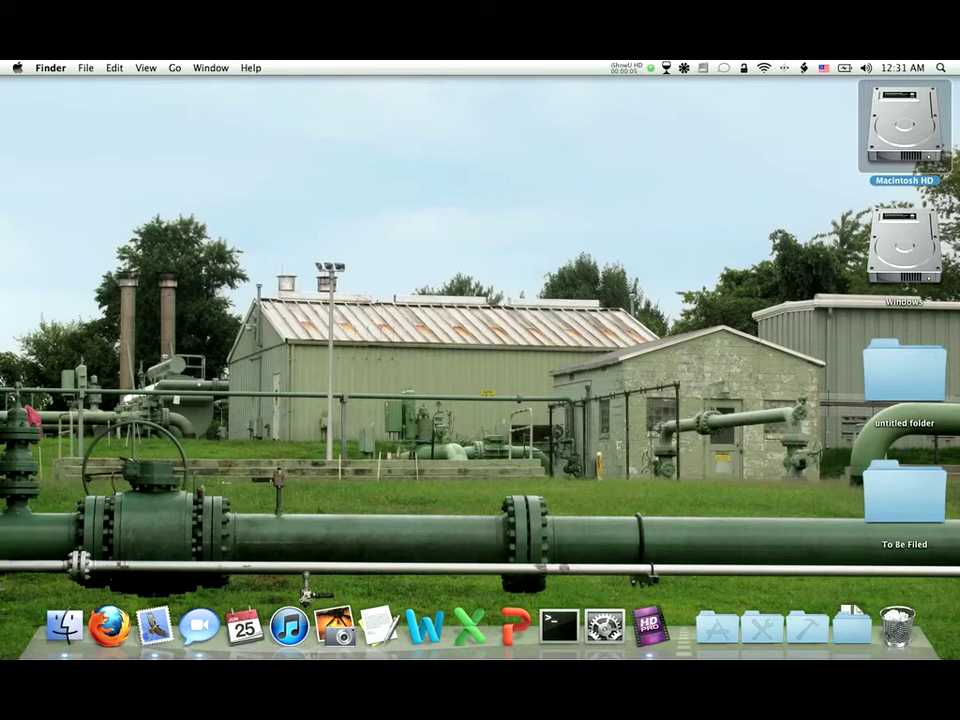
Go to the folder /Library/ColorSync/Profiles/Displays.
{"action": "left_click", "coordinate": [174, 67]}
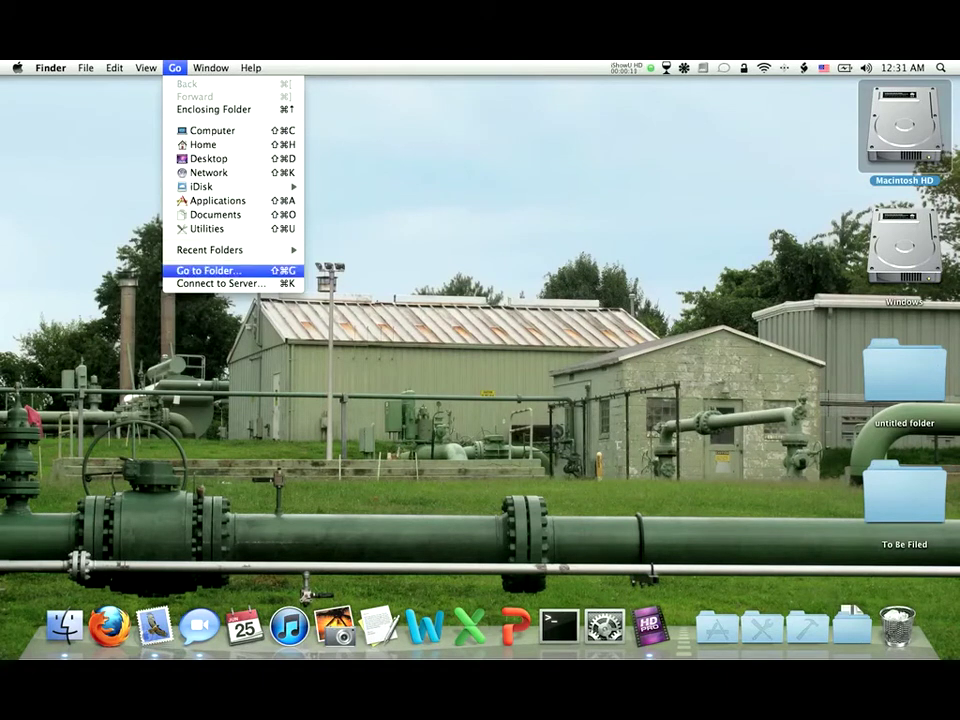
{"action": "left_click", "coordinate": [208, 270]}
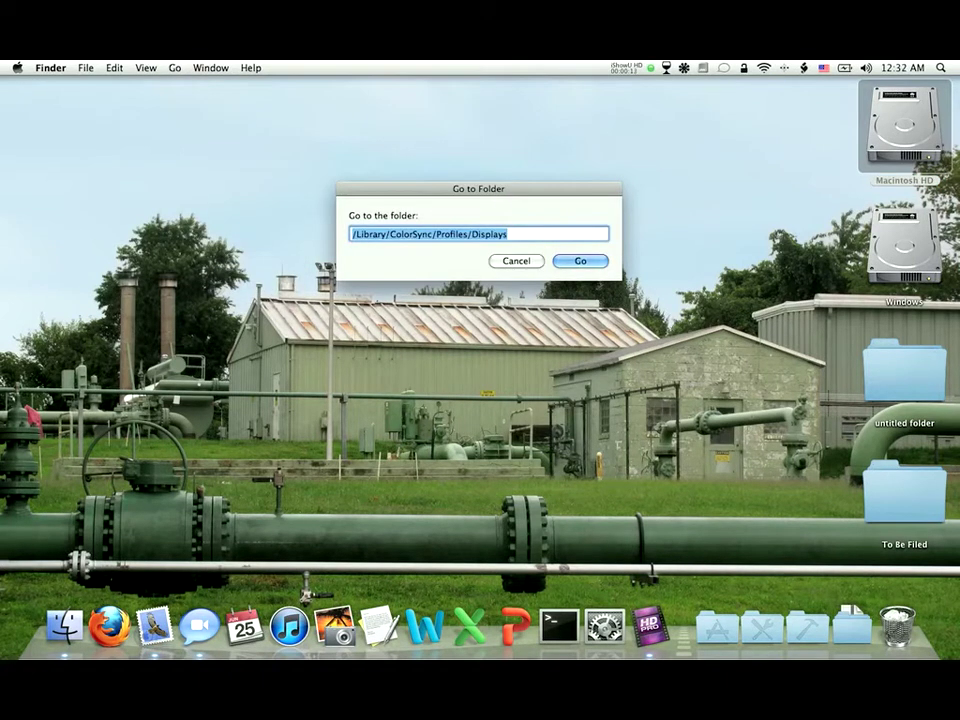
{"action": "type", "text": "/Library/"}
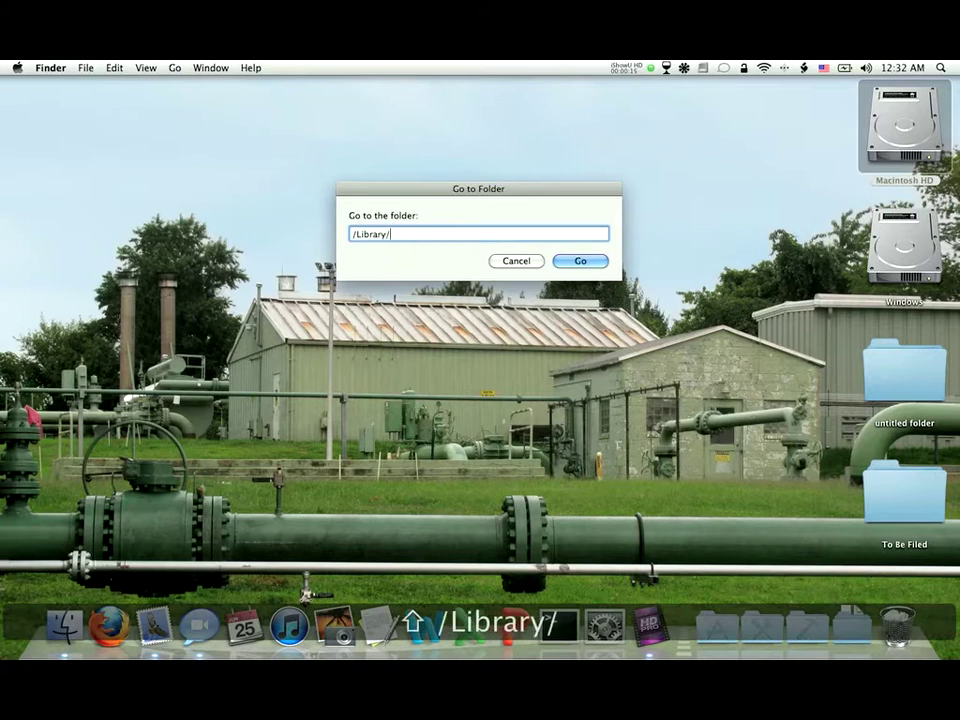
{"action": "type", "text": "ColorSync"}
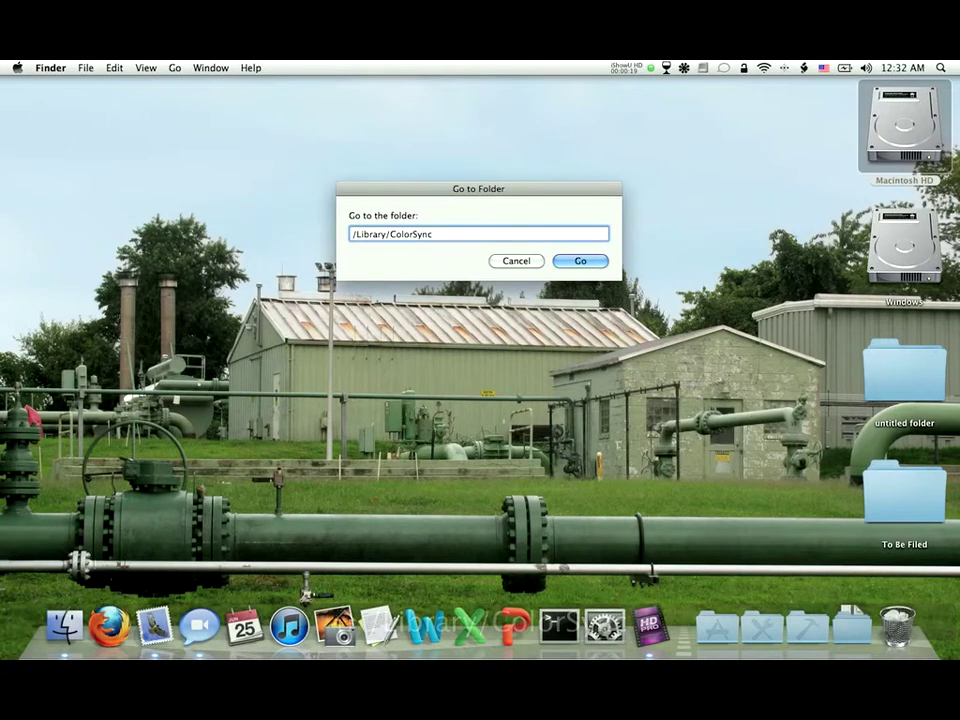
{"action": "type", "text": "/Por"}
{"action": "key", "text": "BackSpace"}
{"action": "key", "text": "BackSpace"}
{"action": "type", "text": "r"}
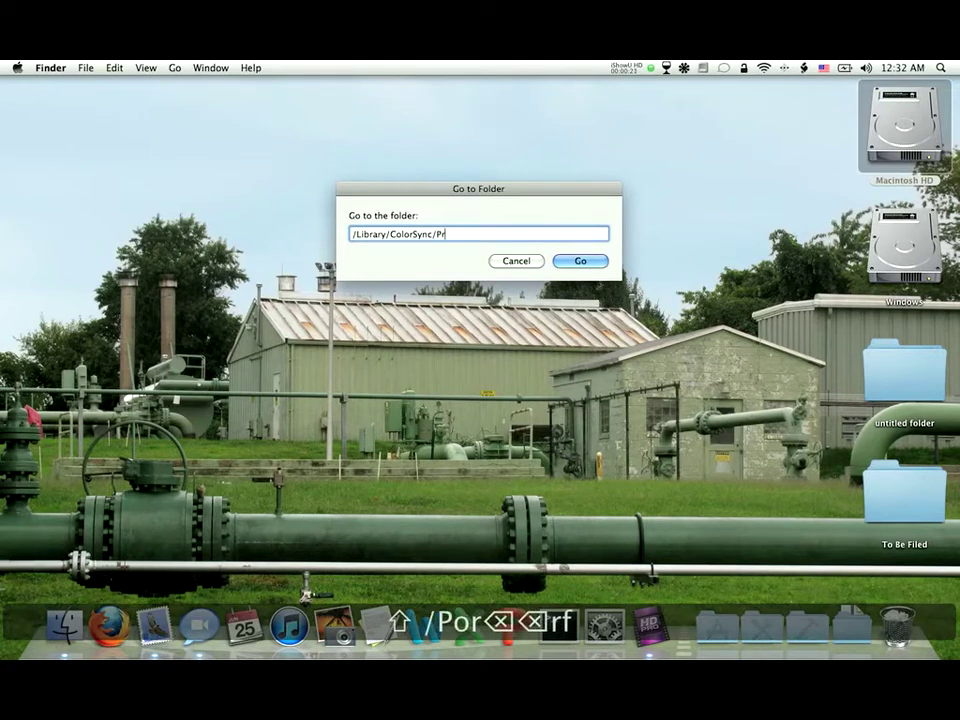
{"action": "type", "text": "ofiles/Di"}
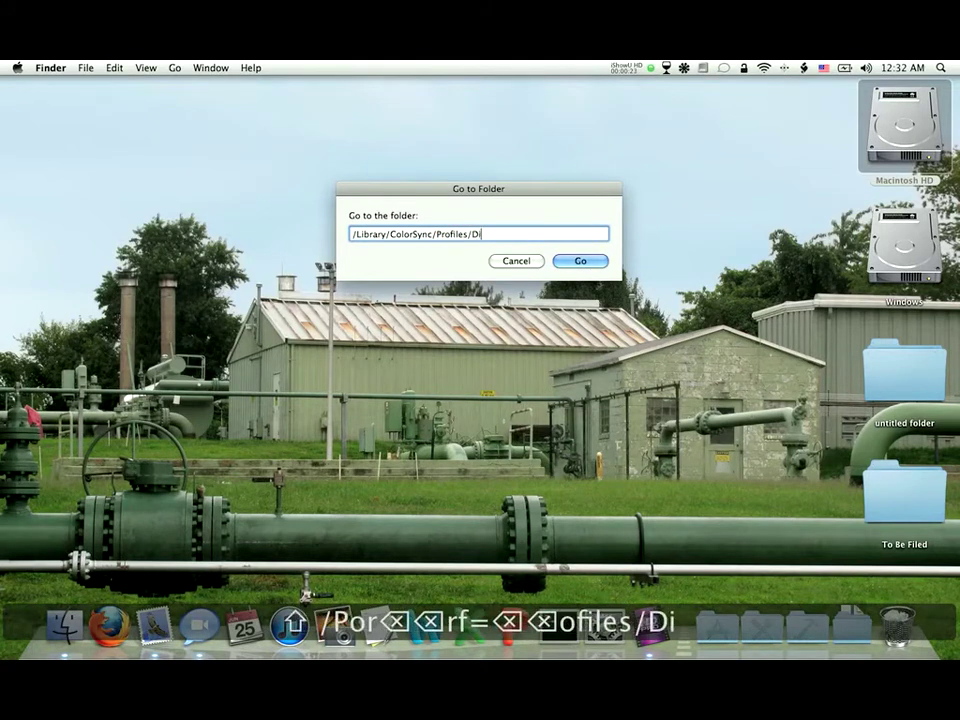
{"action": "type", "text": "splays"}
{"action": "key", "text": "Return"}
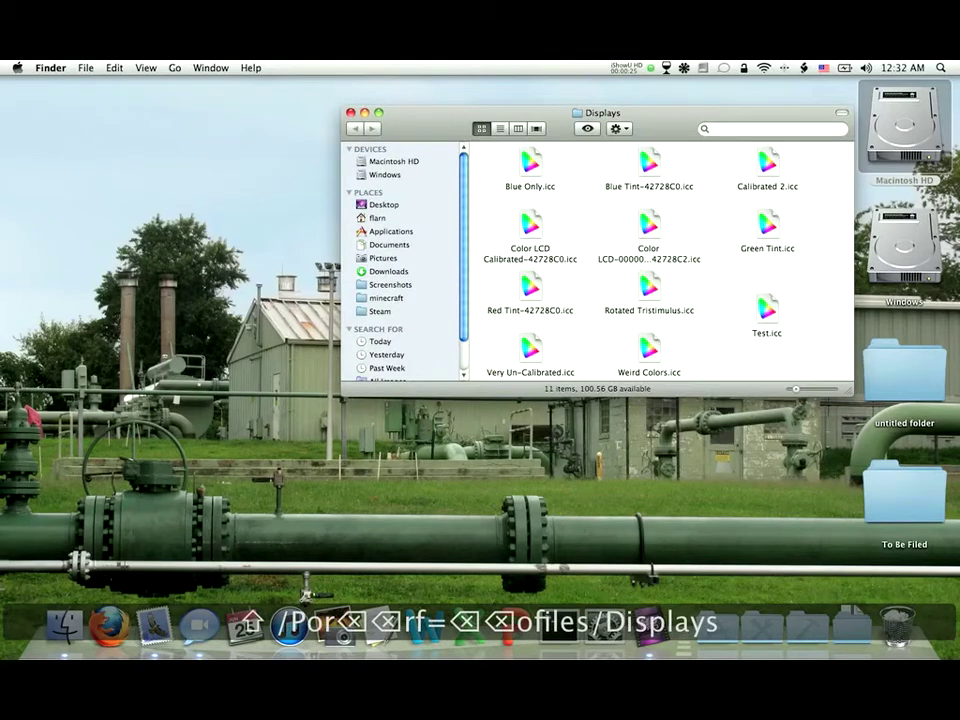
Duplicate the Color LCD profile ending in 42728C2.icc within the Displays folder and rename the copy YouTube.icc.
{"action": "left_click_drag", "start_coordinate": [650, 113], "coordinate": [487, 115]}
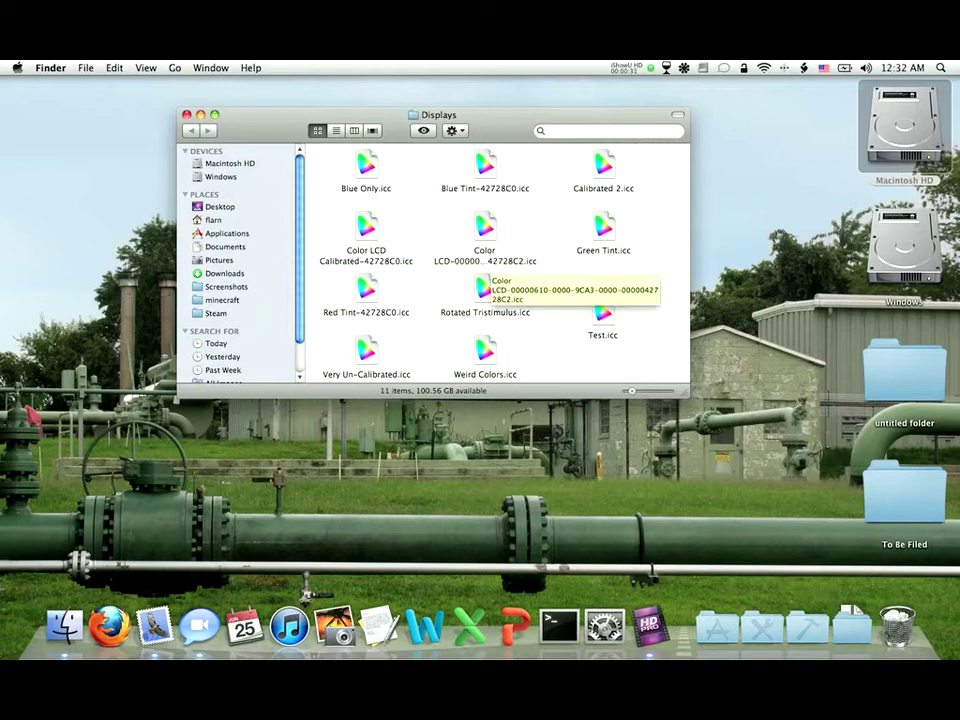
{"action": "left_click", "coordinate": [485, 250]}
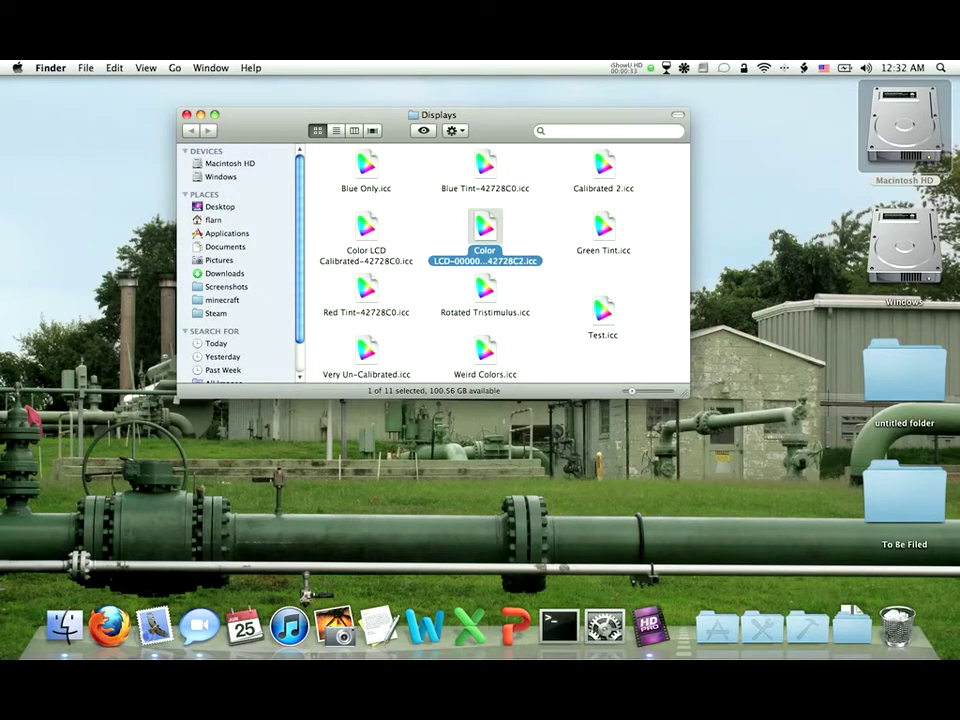
{"action": "left_click_drag", "start_coordinate": [482, 256], "coordinate": [566, 336]}
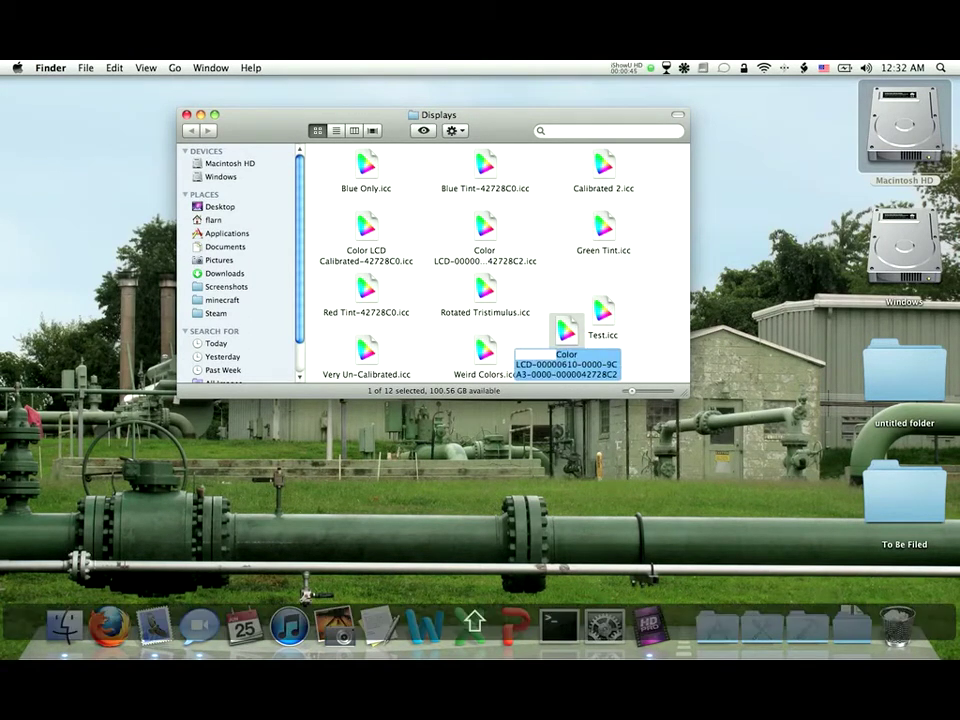
{"action": "type", "text": "YouTube.icc"}
{"action": "key", "text": "Return"}
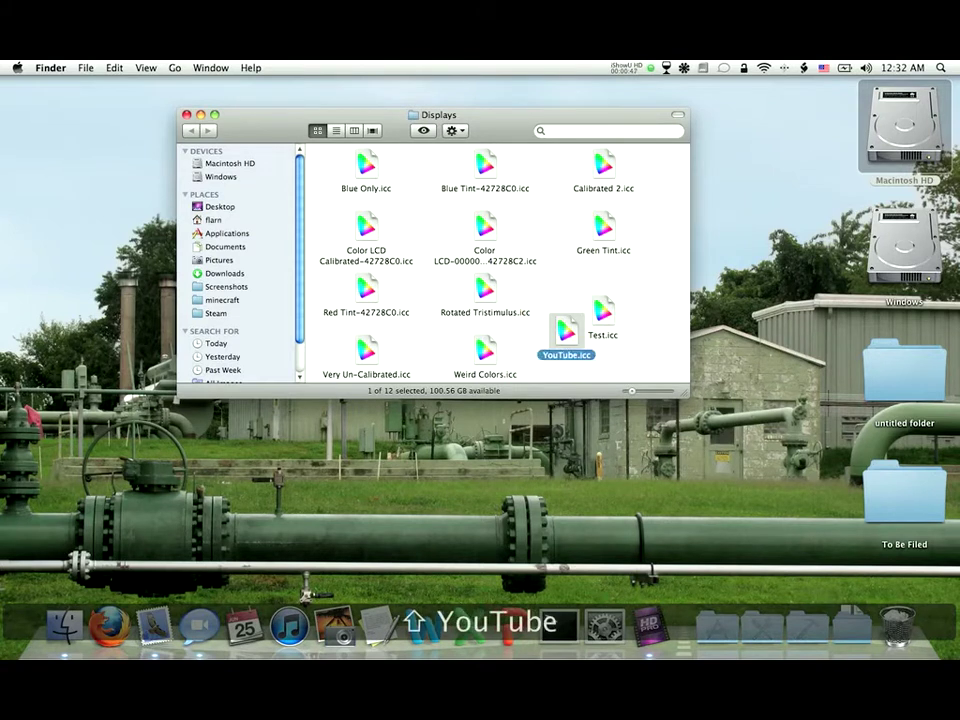
{"action": "left_click_drag", "start_coordinate": [566, 330], "coordinate": [561, 281]}
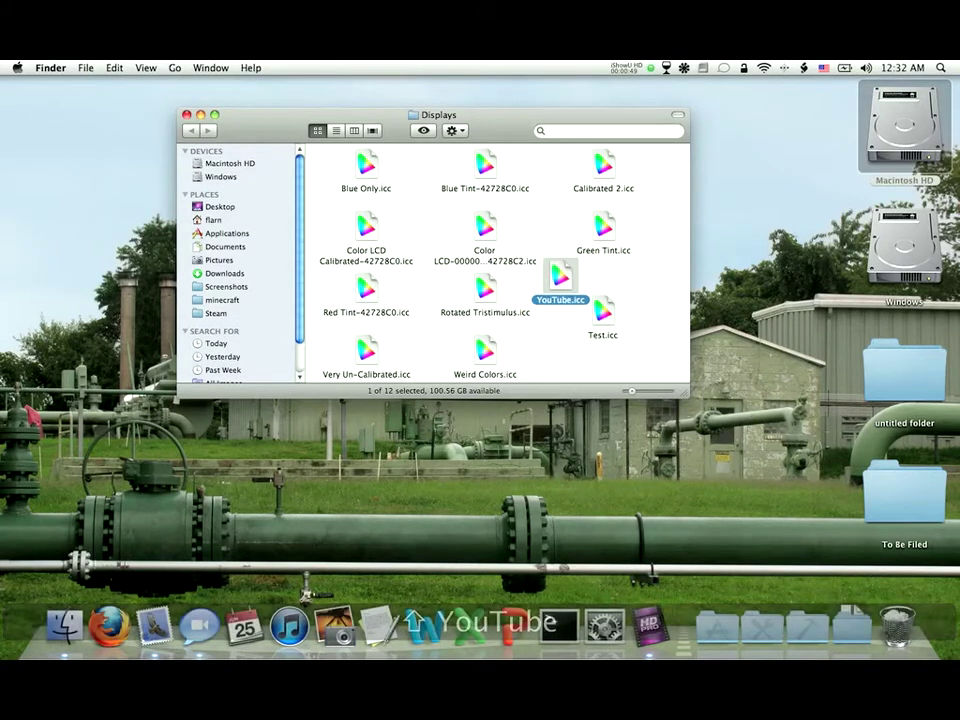
Open YouTube.icc in ColorSync Utility and look over its localized and multi-localized description string tags.
{"action": "double_click", "coordinate": [561, 281]}
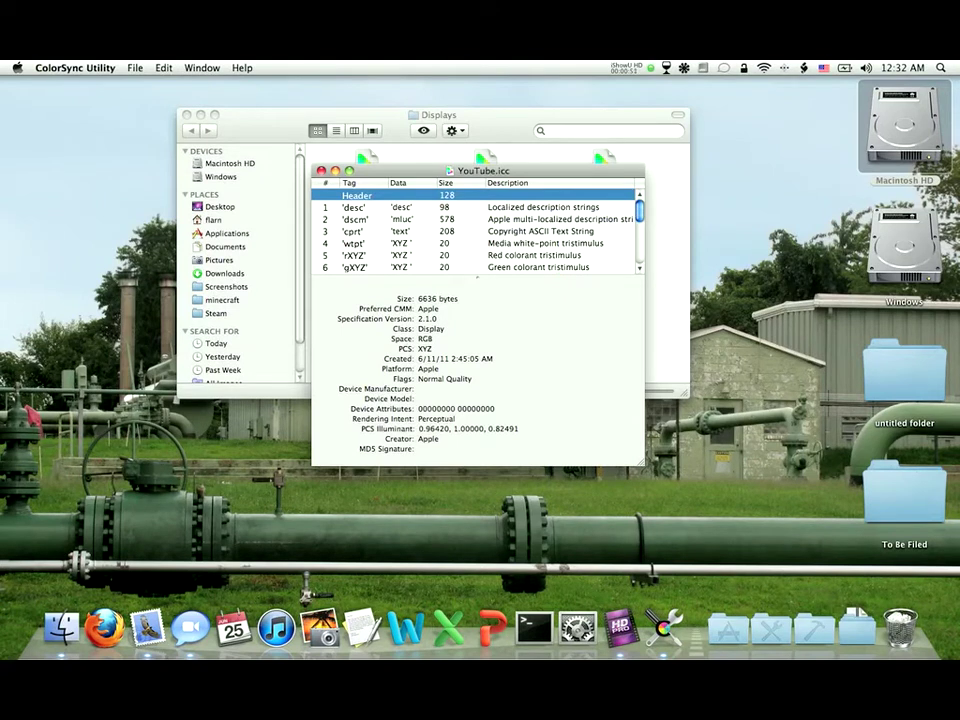
{"action": "scroll", "coordinate": [475, 230], "scroll_direction": "down", "scroll_amount": 5}
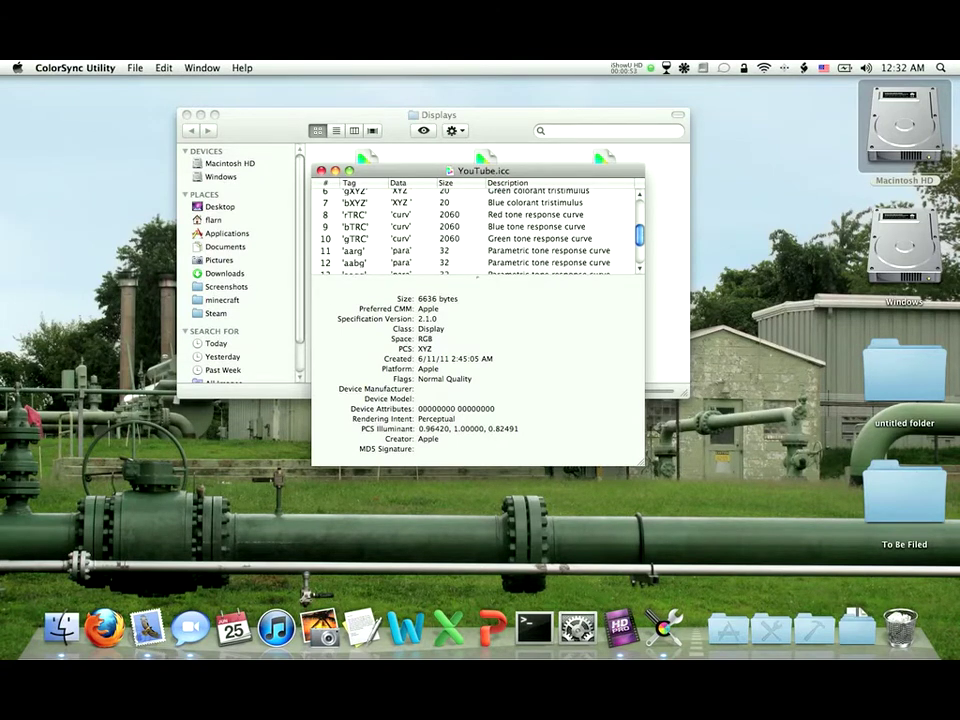
{"action": "scroll", "coordinate": [475, 230], "scroll_direction": "up", "scroll_amount": 5}
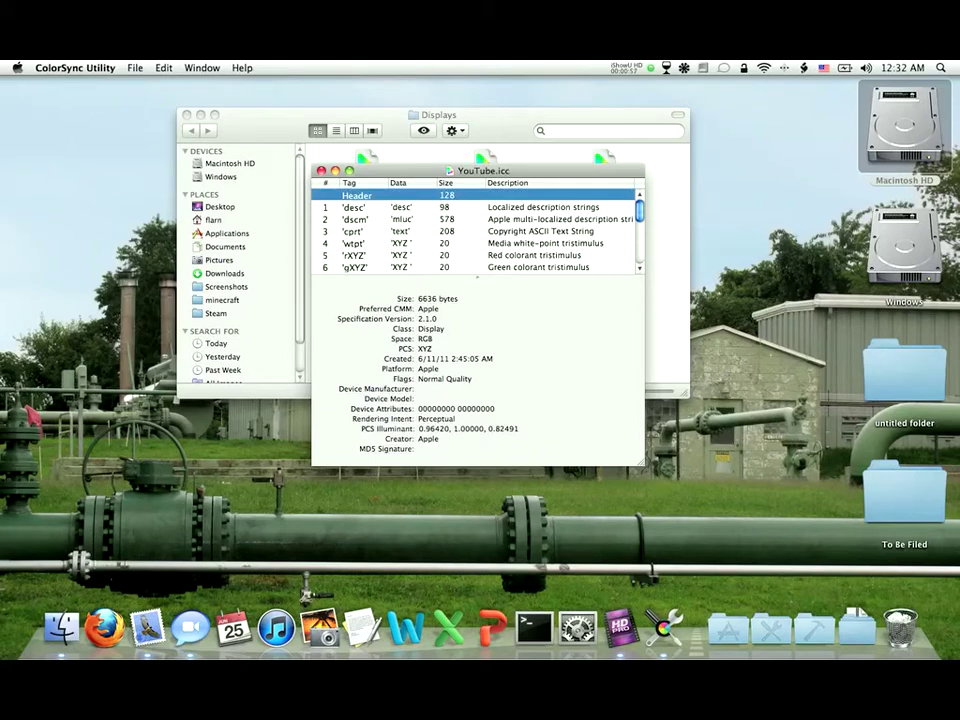
{"action": "left_click", "coordinate": [475, 207]}
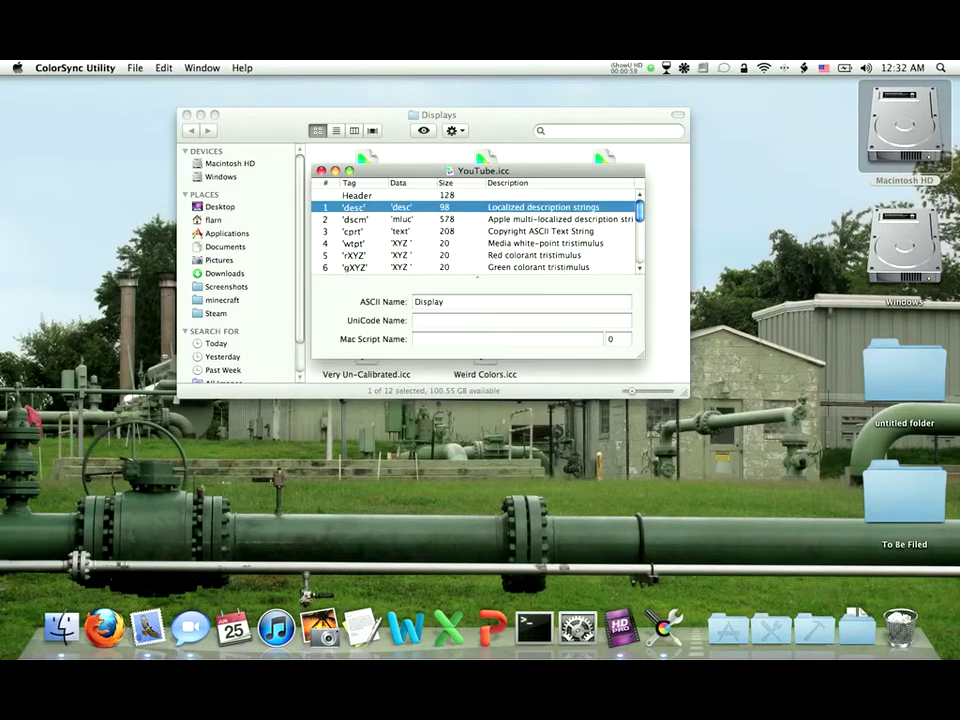
{"action": "scroll", "coordinate": [475, 230], "scroll_direction": "down", "scroll_amount": 1}
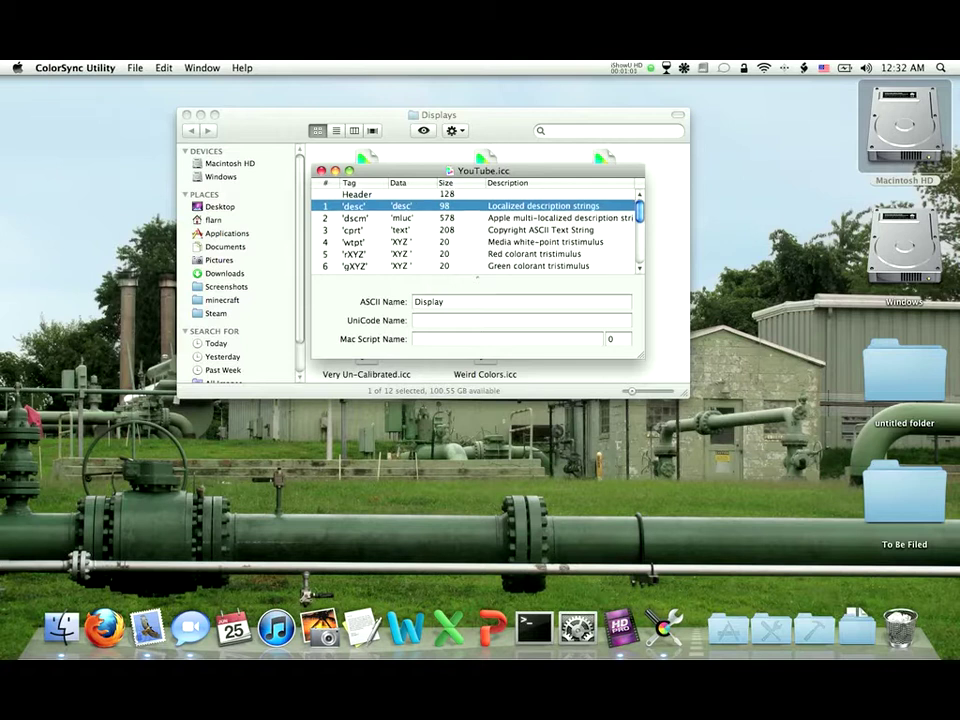
{"action": "left_click", "coordinate": [475, 202]}
{"action": "scroll", "coordinate": [475, 350], "scroll_direction": "down", "scroll_amount": 6}
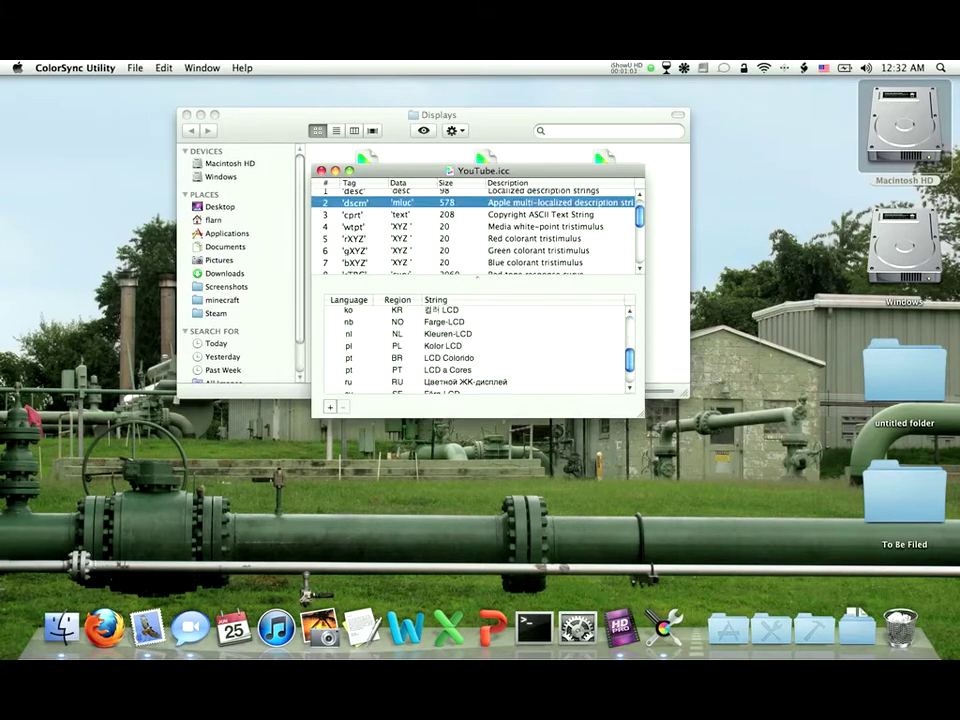
{"action": "scroll", "coordinate": [475, 350], "scroll_direction": "up", "scroll_amount": 6}
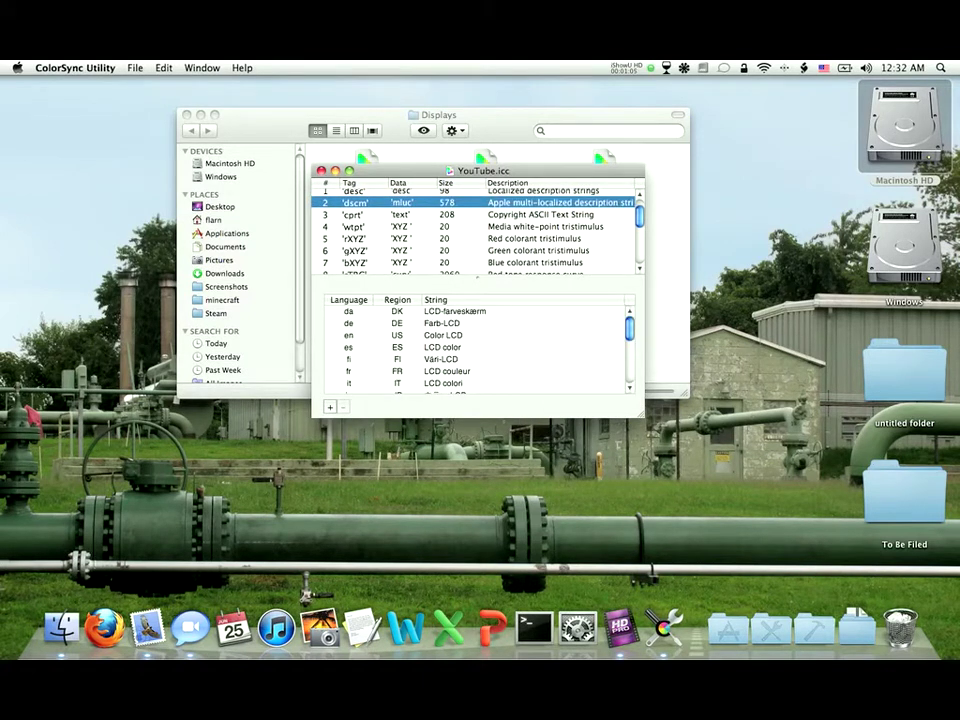
Examine the profile's copyright, media white-point and red, green and blue colorant tristimulus tags.
{"action": "key", "text": "Down"}
{"action": "key", "text": "Down"}
{"action": "key", "text": "Down"}
{"action": "key", "text": "Down"}
{"action": "key", "text": "Down"}
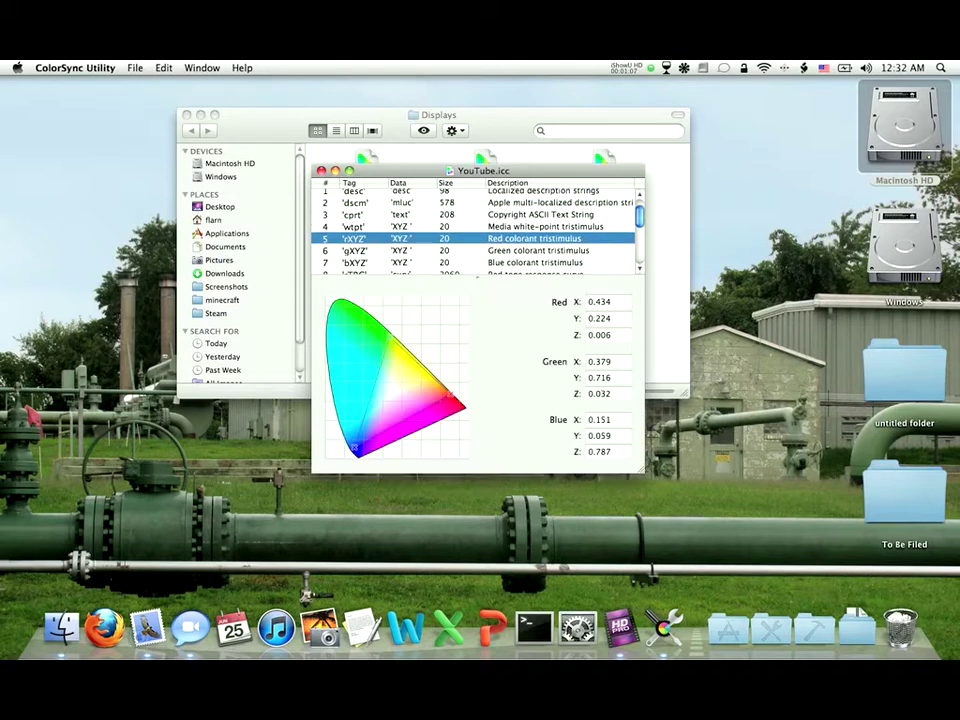
{"action": "scroll", "coordinate": [477, 230], "scroll_direction": "down", "scroll_amount": 2}
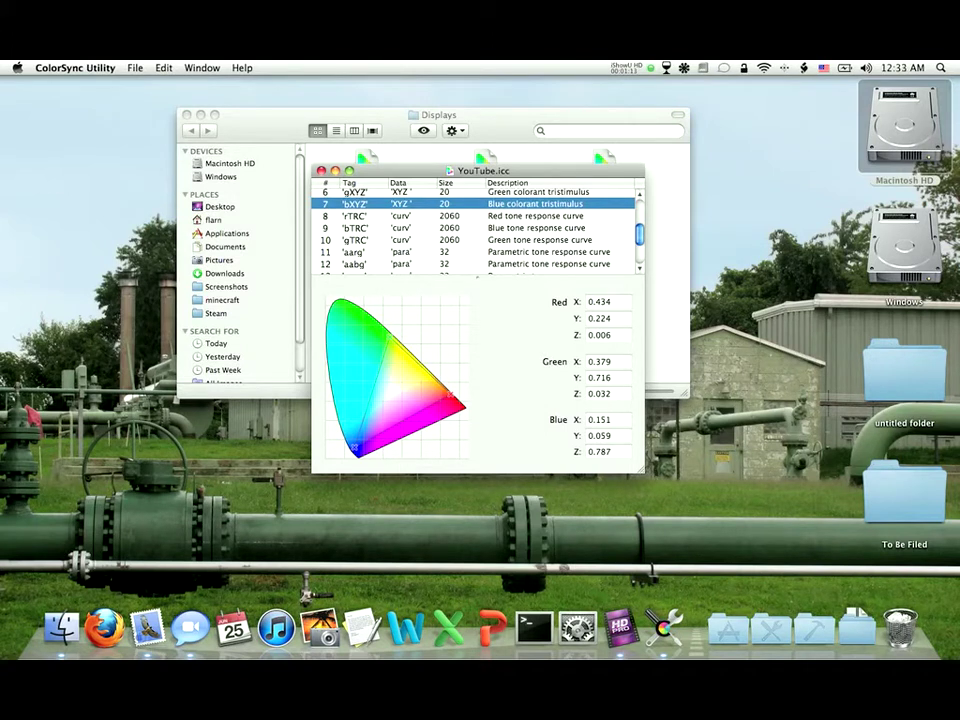
Examine the profile's red, blue and green tone response curves.
{"action": "key", "text": "Down"}
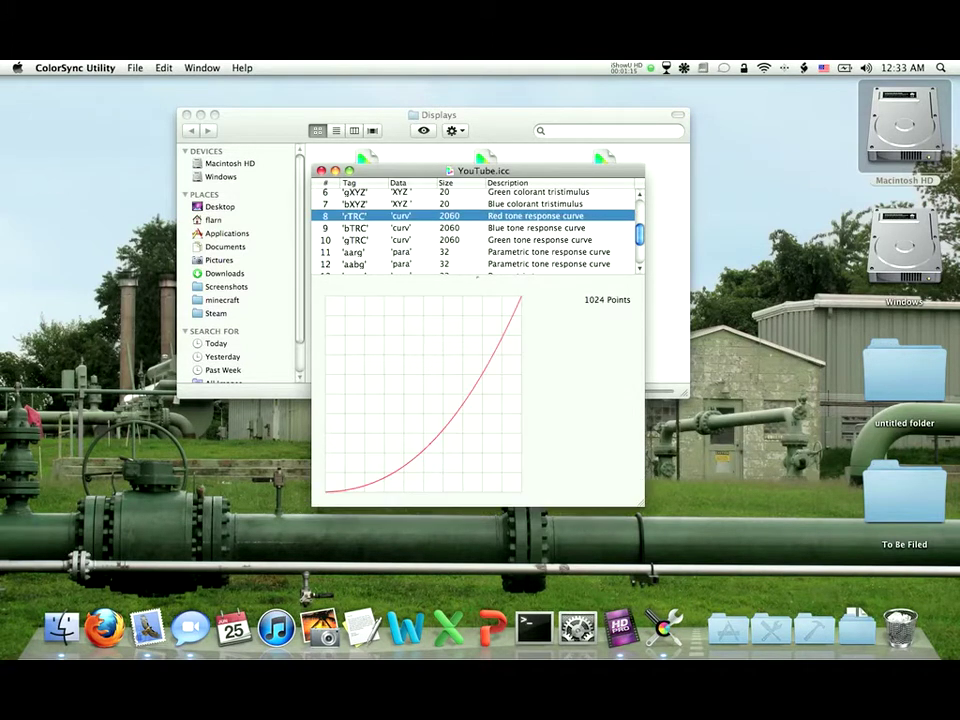
{"action": "key", "text": "Down"}
{"action": "key", "text": "Down"}
{"action": "key", "text": "Up"}
{"action": "key", "text": "Up"}
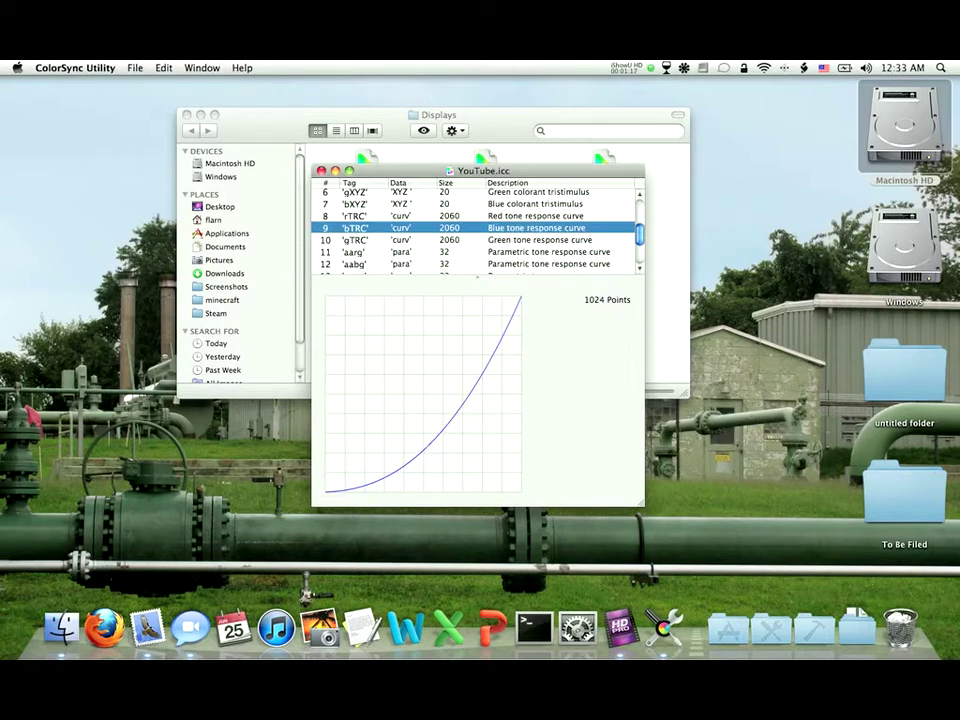
{"action": "key", "text": "Down"}
Examine the three parametric tone response curve tags, aarg, aabg and aagg.
{"action": "key", "text": "Down"}
{"action": "key", "text": "Down"}
{"action": "key", "text": "Down"}
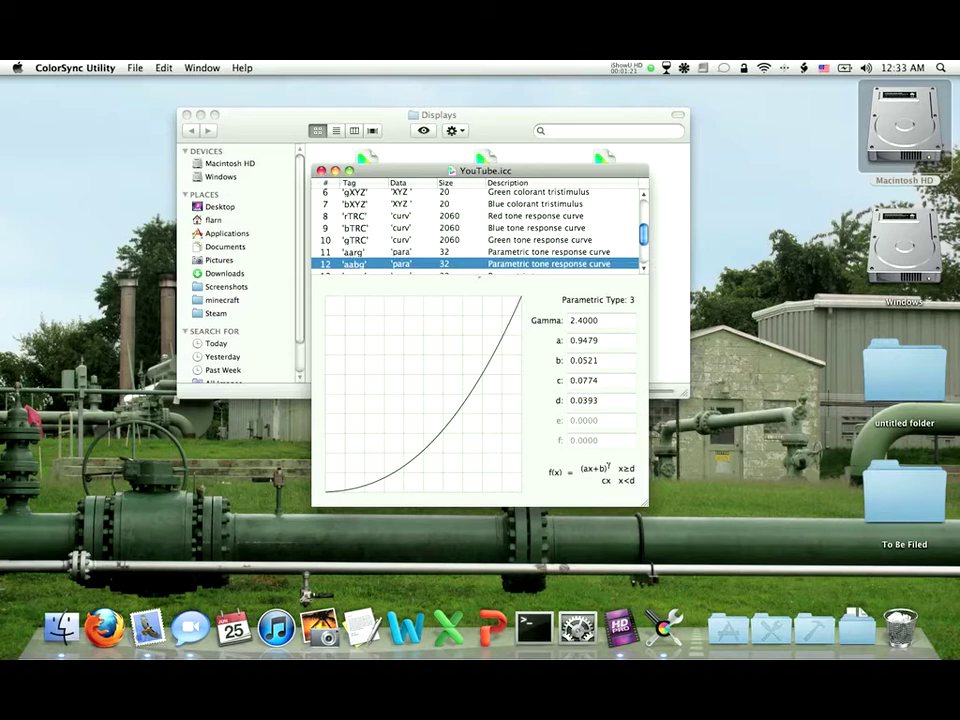
{"action": "key", "text": "Up"}
{"action": "key", "text": "Up"}
{"action": "key", "text": "Down"}
{"action": "key", "text": "Down"}
{"action": "scroll", "coordinate": [480, 230], "scroll_direction": "down", "scroll_amount": 1}
{"action": "key", "text": "Up"}
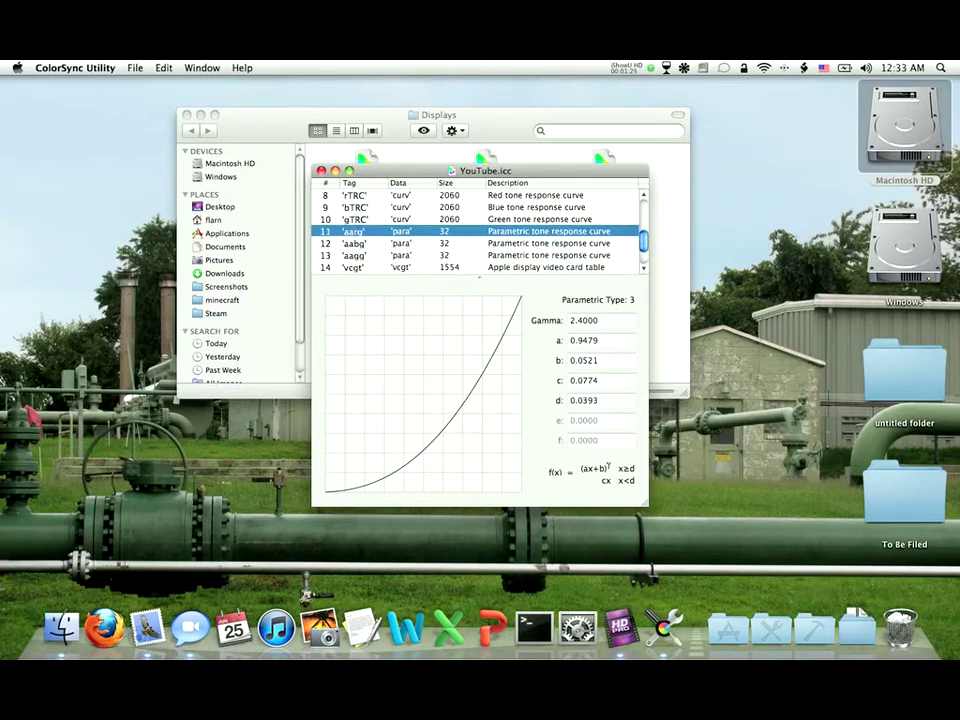
{"action": "key", "text": "Down"}
{"action": "key", "text": "Down"}
{"action": "scroll", "coordinate": [480, 230], "scroll_direction": "down", "scroll_amount": 2}
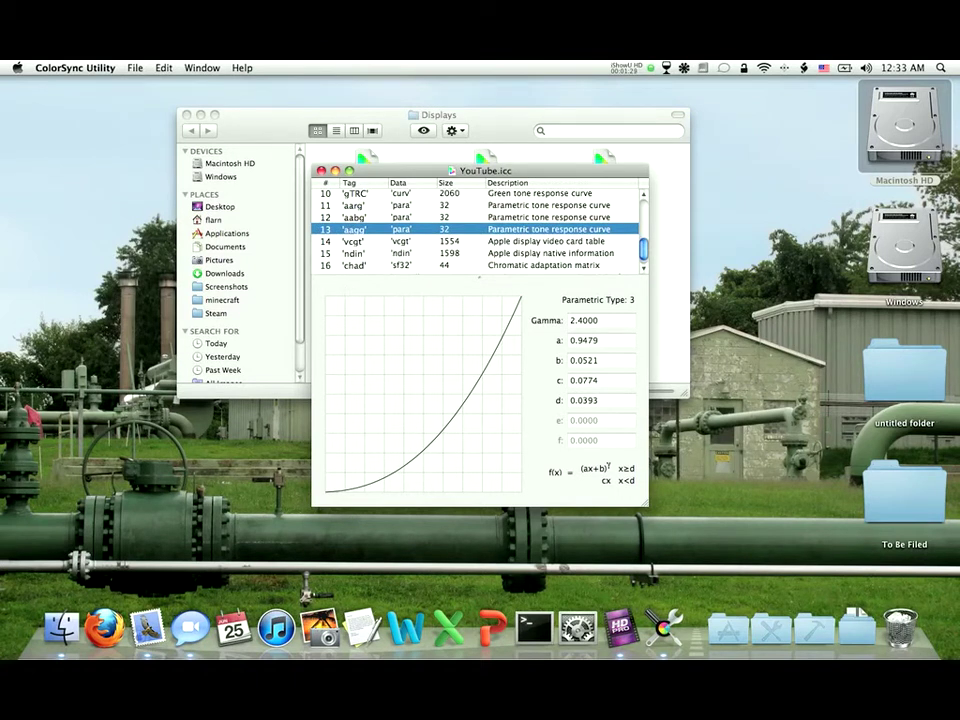
View the Apple display video card table, display native information and chromatic adaptation matrix tags.
{"action": "key", "text": "Down"}
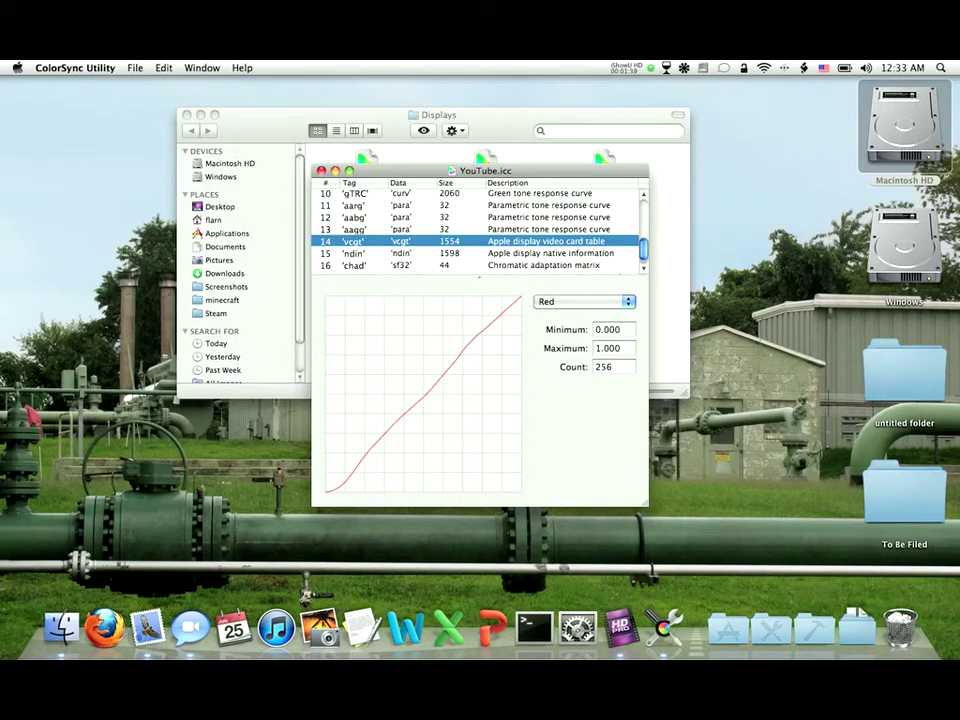
{"action": "left_click", "coordinate": [549, 253]}
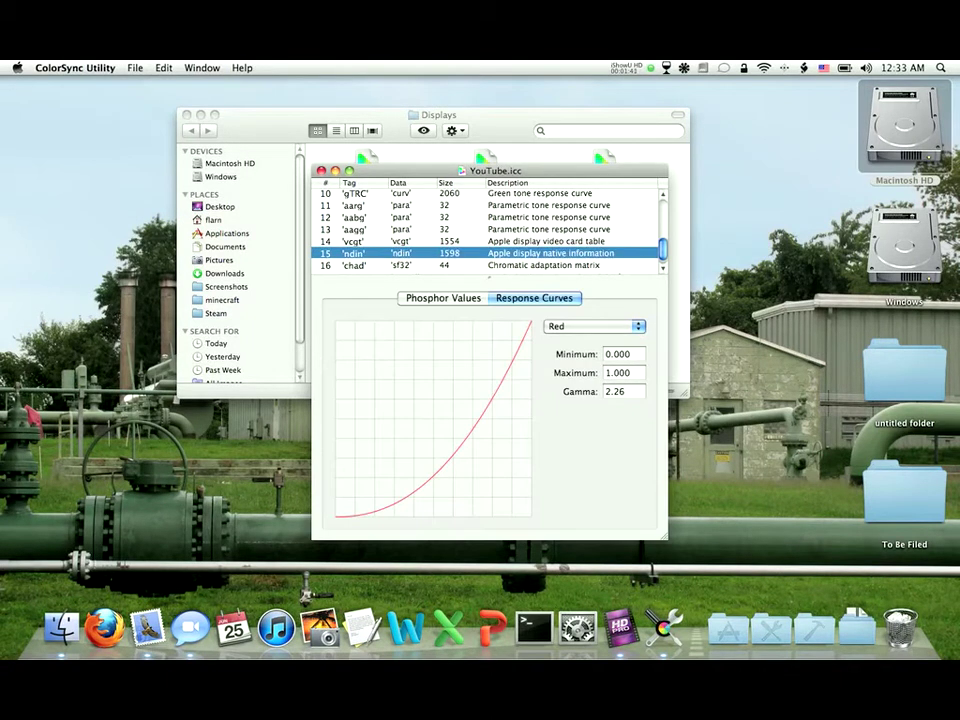
{"action": "key", "text": "Down"}
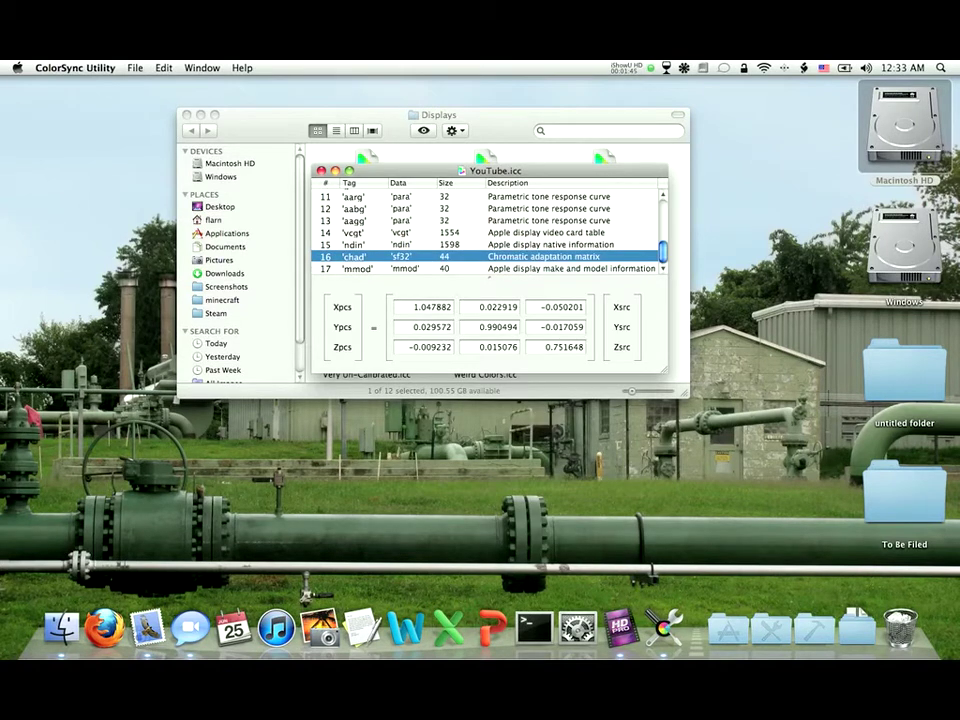
Set the ASCII name in the localized description strings tag to YouTube.
{"action": "scroll", "coordinate": [484, 230], "scroll_direction": "up", "scroll_amount": 5}
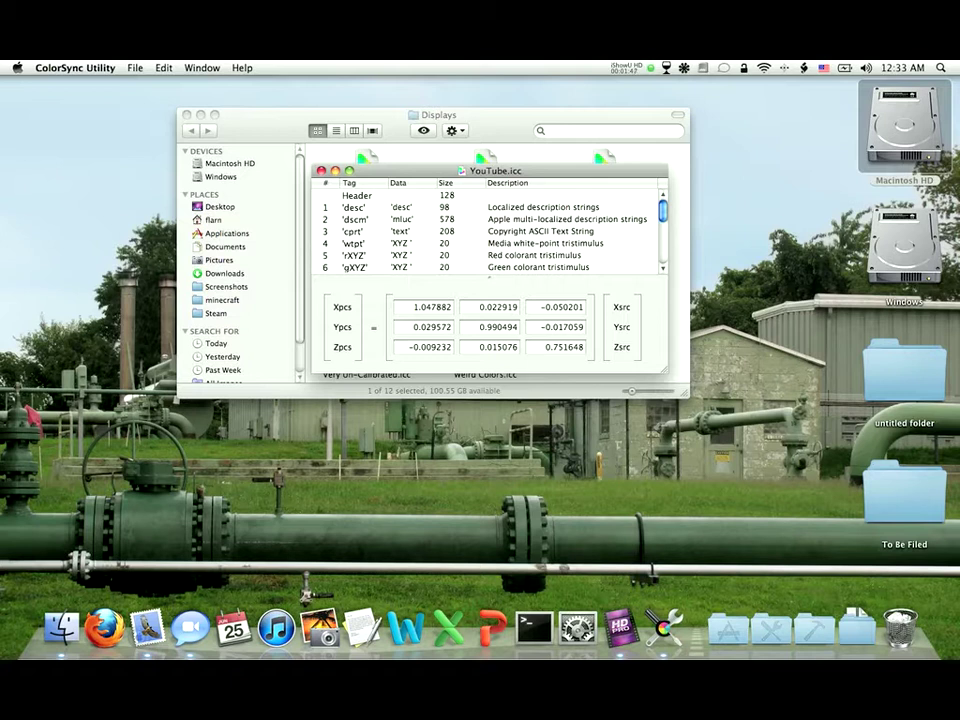
{"action": "left_click", "coordinate": [75, 68]}
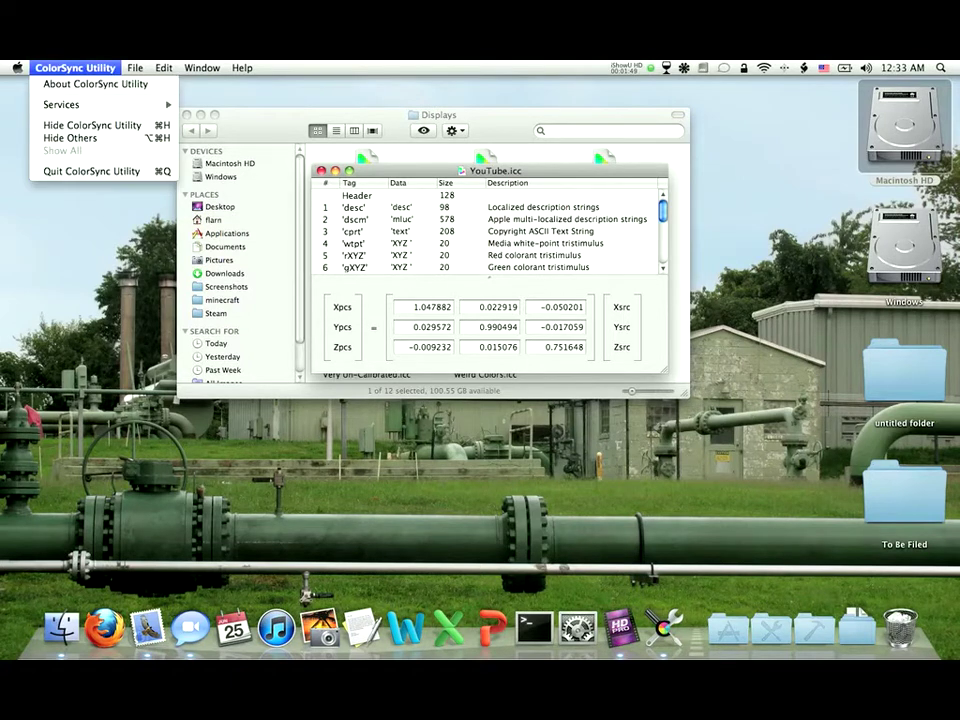
{"action": "key", "text": "Escape"}
{"action": "left_click", "coordinate": [484, 207]}
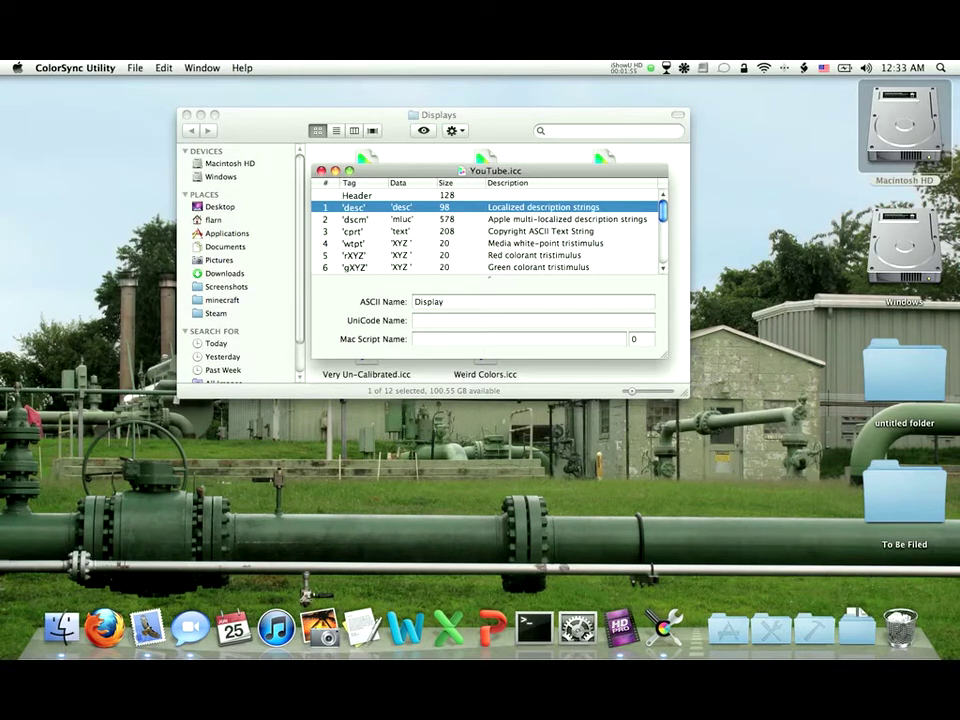
{"action": "key", "text": "Tab"}
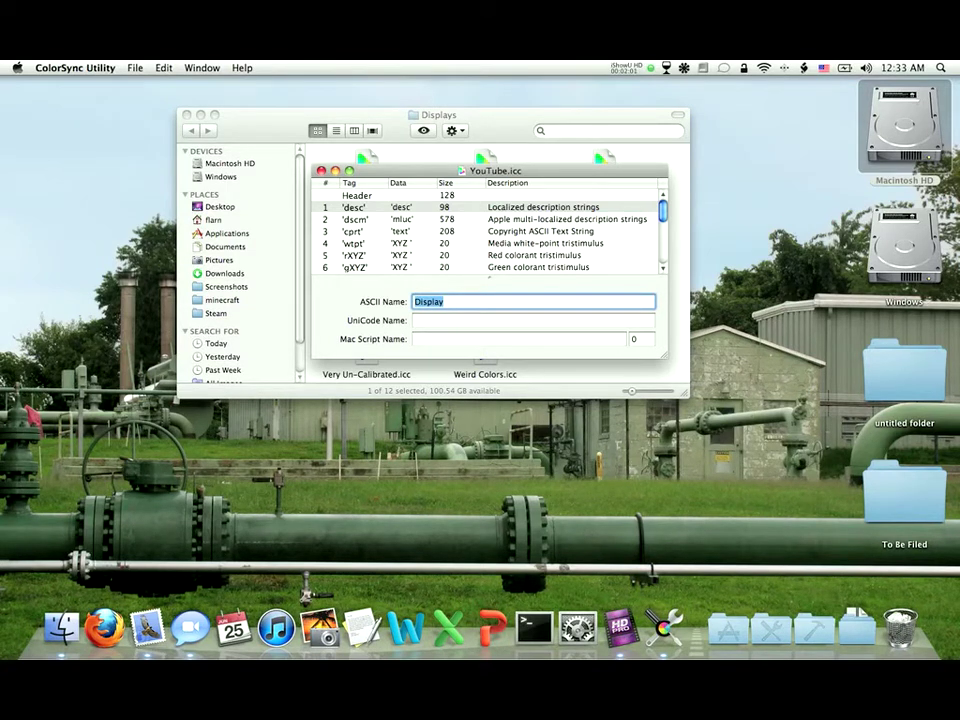
{"action": "type", "text": "YouTube"}
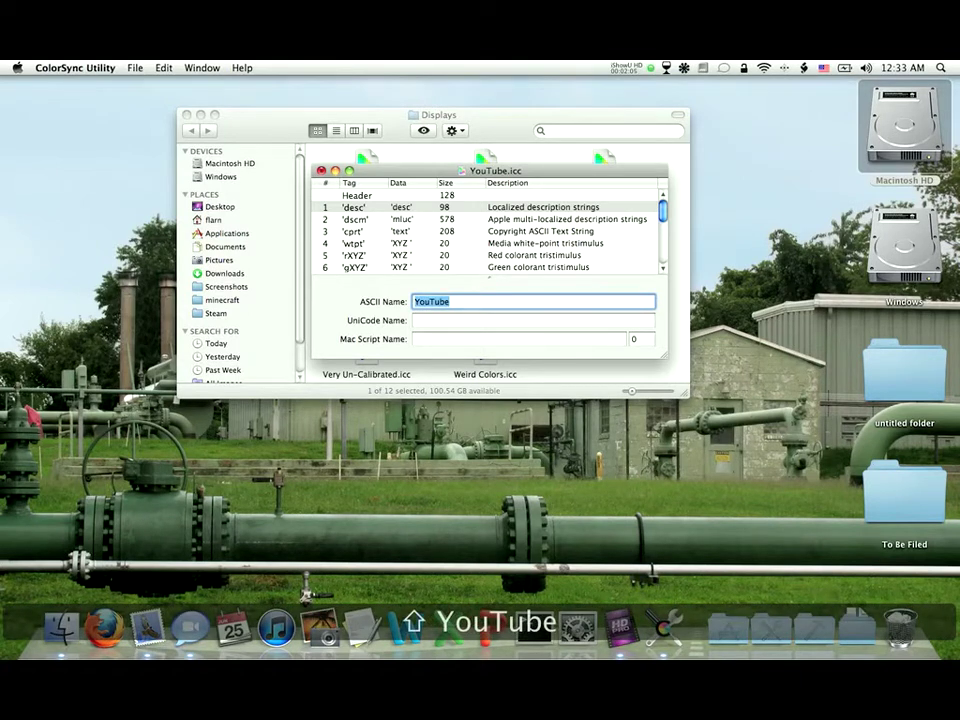
Delete every language entry from the Apple multi-localized description strings tag.
{"action": "left_click", "coordinate": [484, 219]}
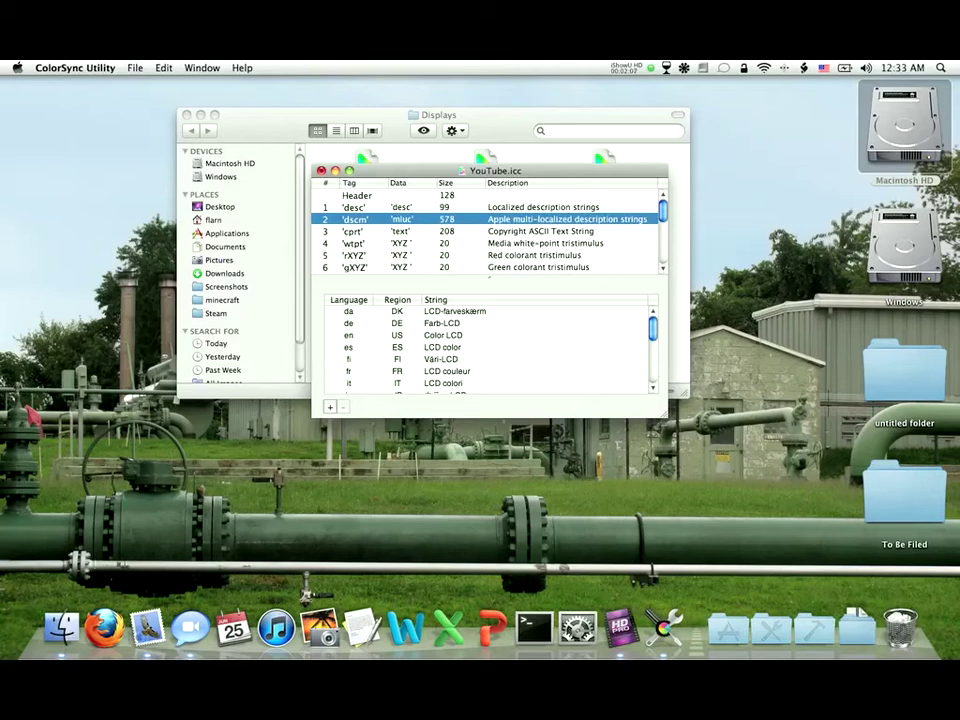
{"action": "scroll", "coordinate": [490, 350], "scroll_direction": "down", "scroll_amount": 5}
{"action": "scroll", "coordinate": [490, 350], "scroll_direction": "up", "scroll_amount": 5}
{"action": "left_click", "coordinate": [485, 311]}
{"action": "scroll", "coordinate": [485, 350], "scroll_direction": "down", "scroll_amount": 5}
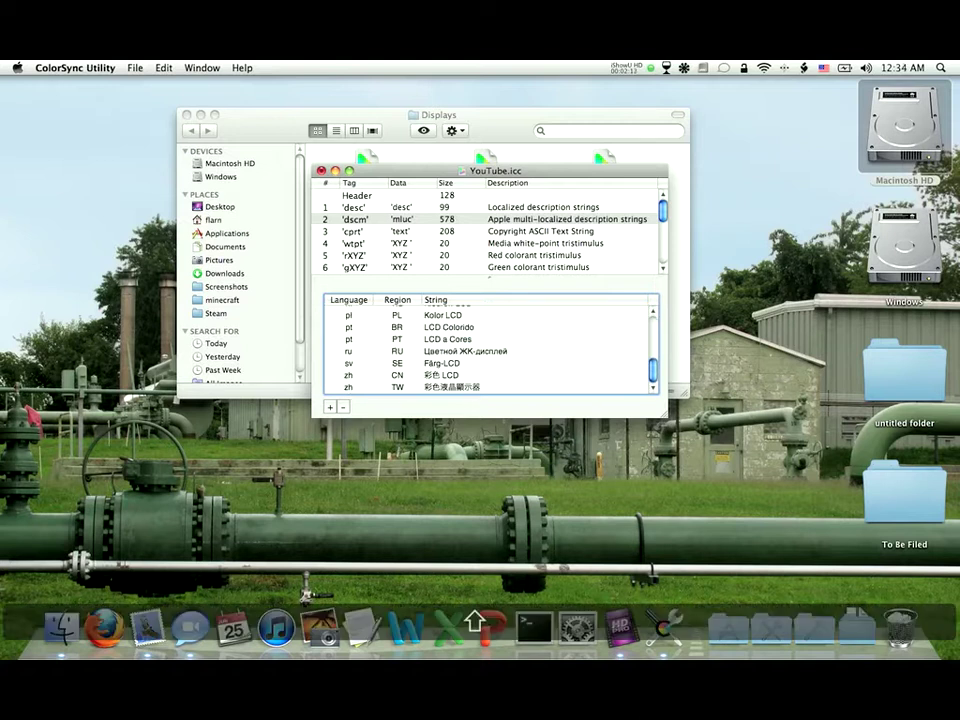
{"action": "left_click", "coordinate": [485, 387], "text": "shift"}
{"action": "scroll", "coordinate": [485, 350], "scroll_direction": "up", "scroll_amount": 5}
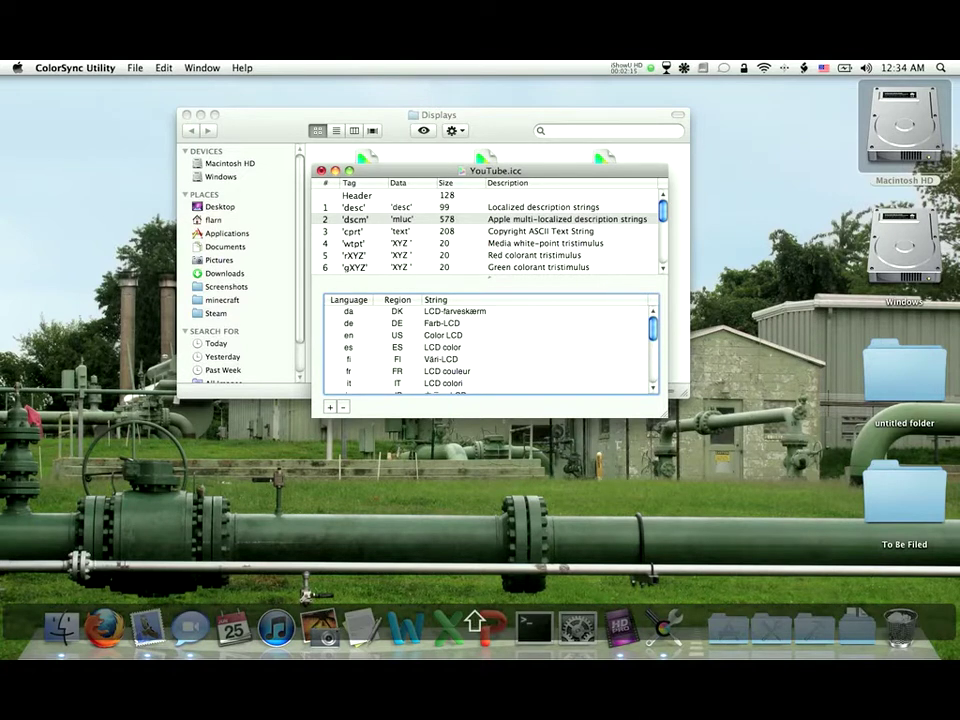
{"action": "left_click", "coordinate": [485, 311]}
{"action": "left_click", "coordinate": [343, 407]}
{"action": "left_click", "coordinate": [343, 407]}
{"action": "left_click", "coordinate": [343, 407]}
{"action": "left_click", "coordinate": [343, 407]}
{"action": "left_click", "coordinate": [343, 407]}
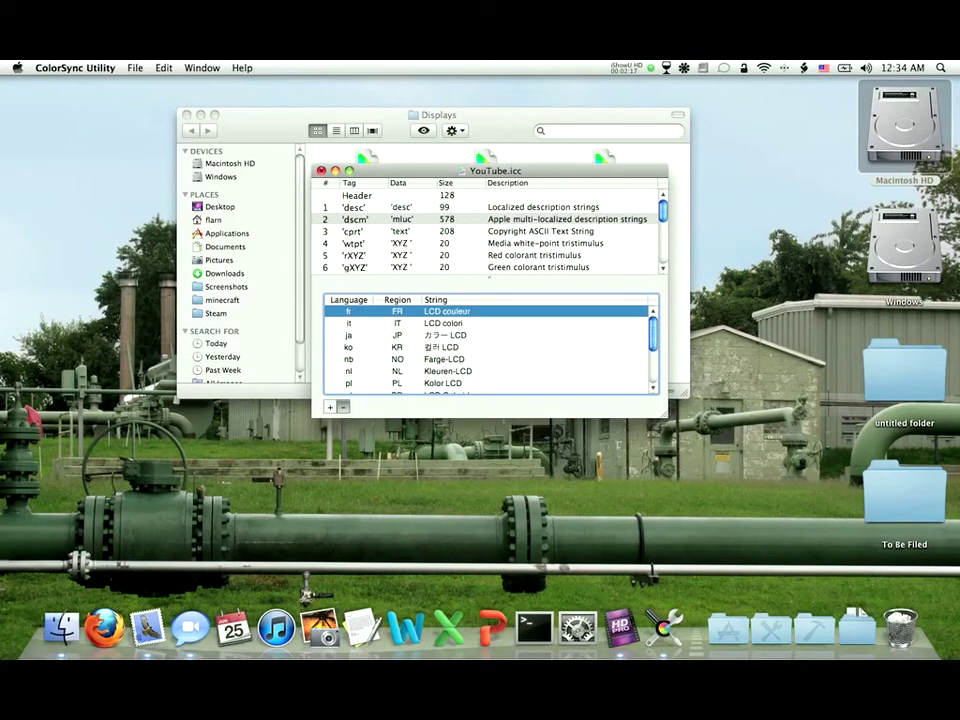
{"action": "left_click", "coordinate": [343, 407]}
{"action": "left_click", "coordinate": [343, 407]}
{"action": "left_click", "coordinate": [343, 407]}
{"action": "left_click", "coordinate": [343, 407]}
{"action": "left_click", "coordinate": [343, 407]}
{"action": "left_click", "coordinate": [343, 407]}
{"action": "left_click", "coordinate": [343, 407]}
{"action": "left_click", "coordinate": [343, 407]}
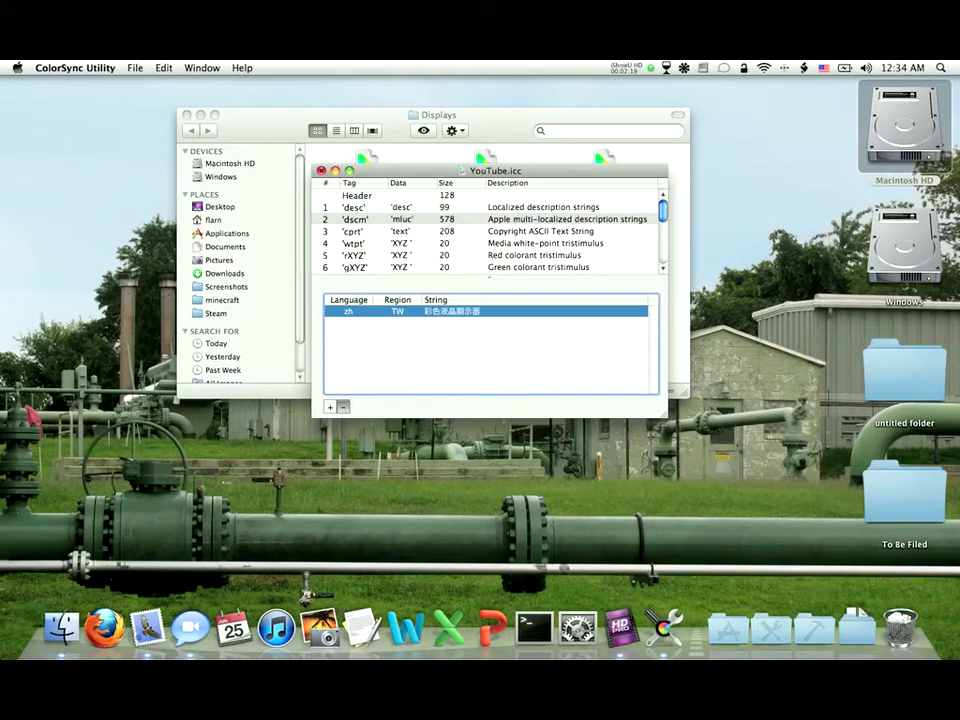
{"action": "left_click", "coordinate": [343, 407]}
Add an entry with language en, region US and string YouTube to the multi-localized description strings.
{"action": "left_click", "coordinate": [330, 407]}
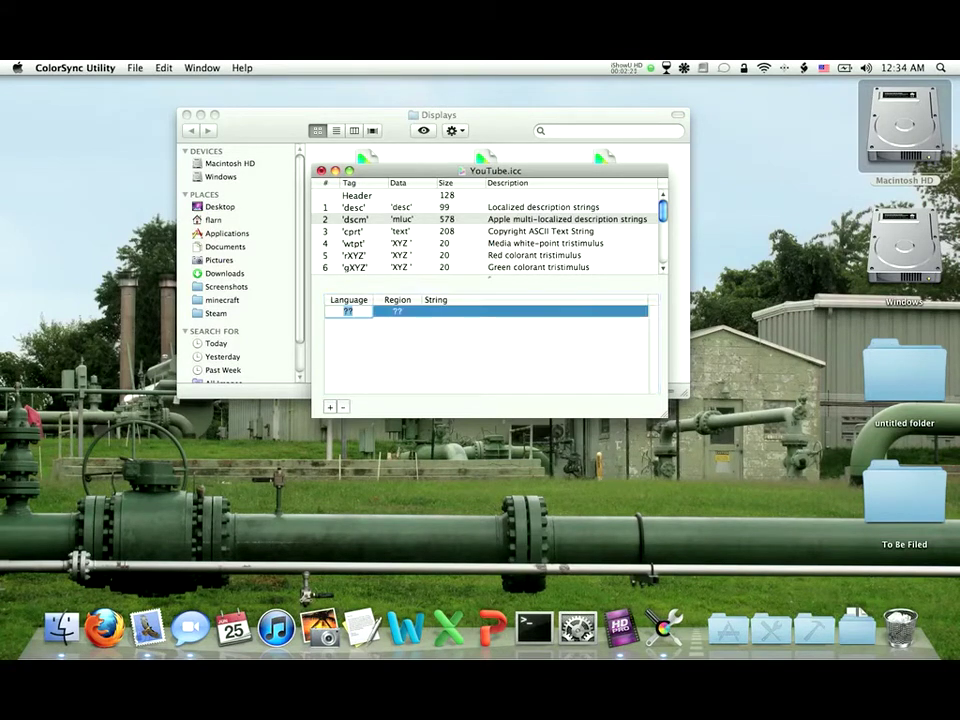
{"action": "type", "text": "en"}
{"action": "key", "text": "Return"}
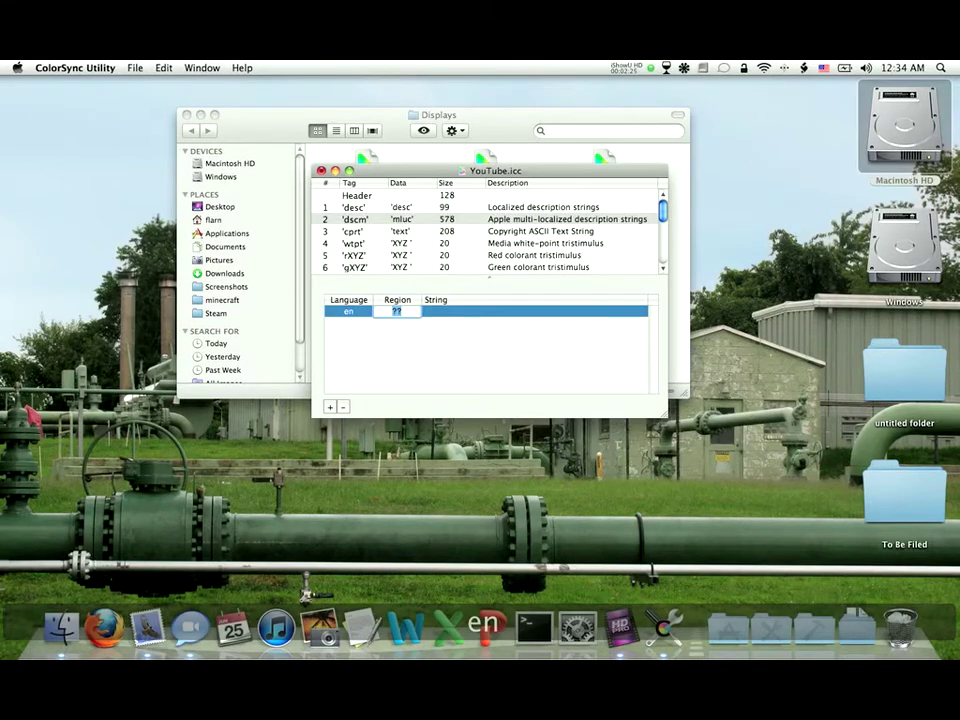
{"action": "type", "text": "US"}
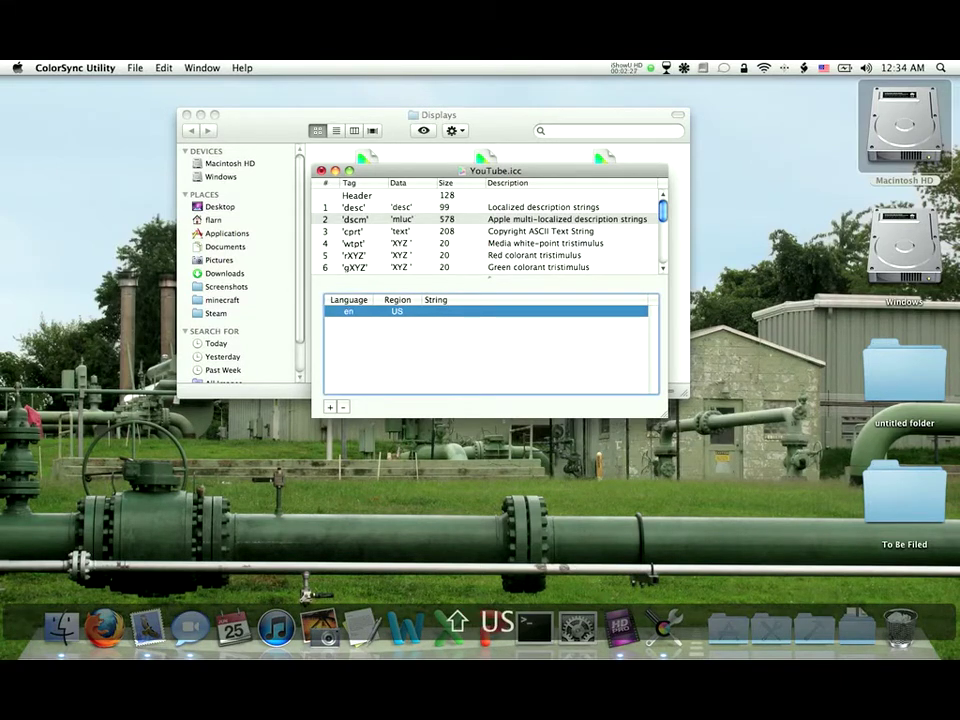
{"action": "key", "text": "Return"}
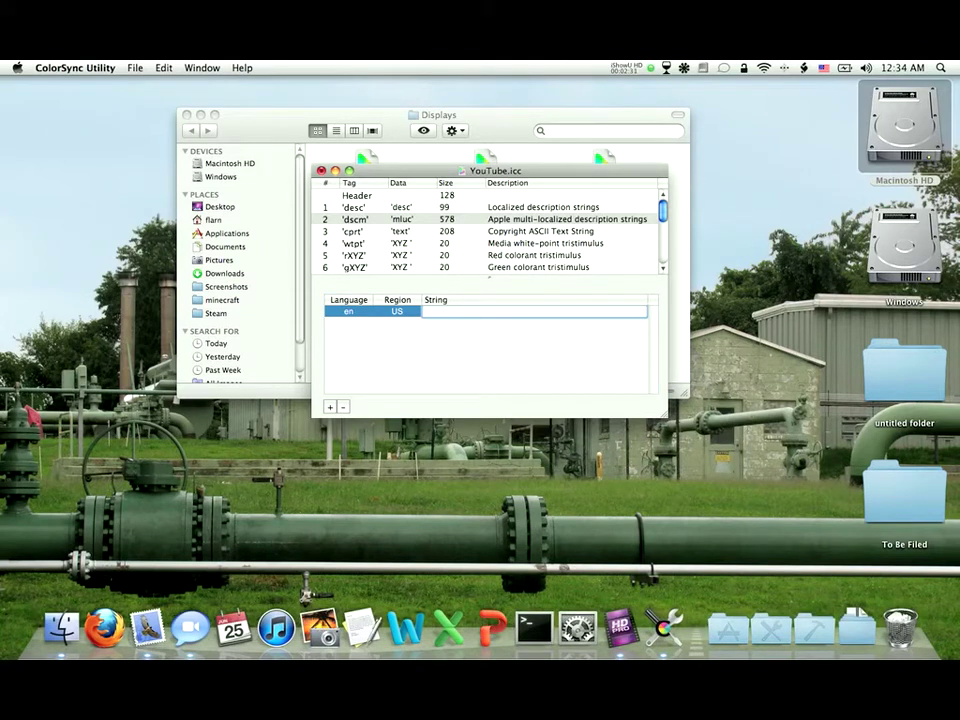
{"action": "type", "text": "YouTube"}
{"action": "key", "text": "Return"}
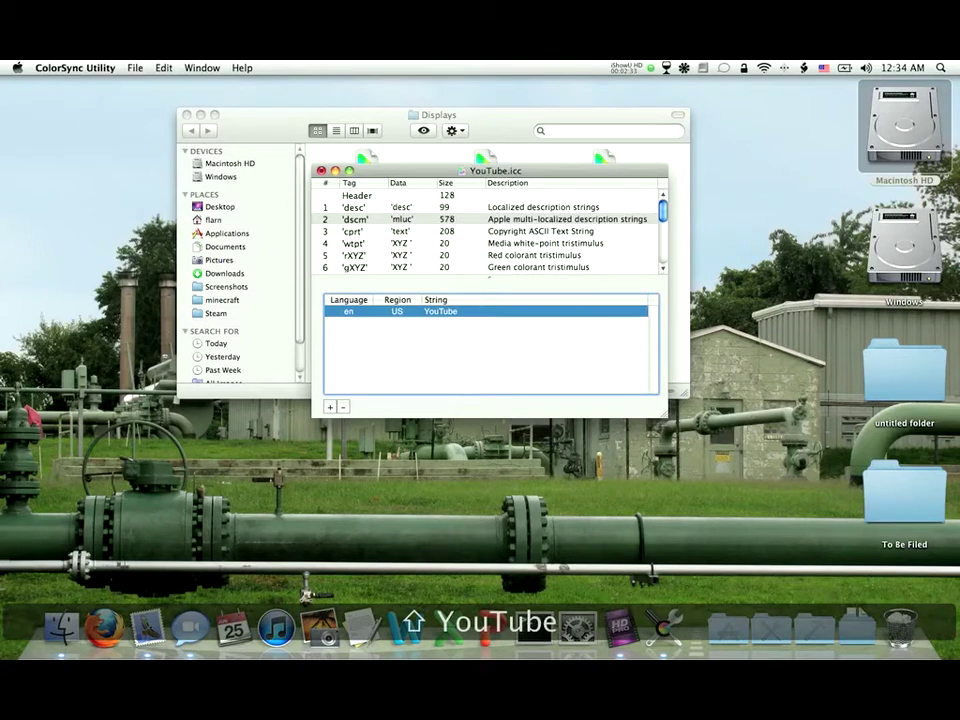
Save the edited YouTube.icc profile and close its window.
{"action": "key", "text": "super+s"}
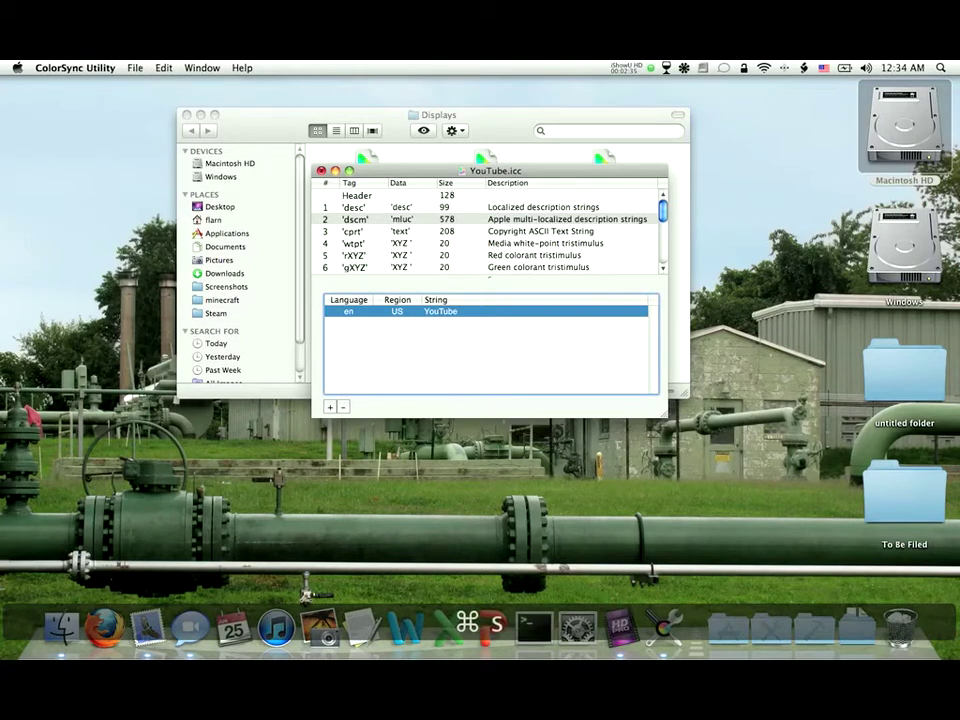
{"action": "left_click_drag", "start_coordinate": [372, 170], "coordinate": [379, 166]}
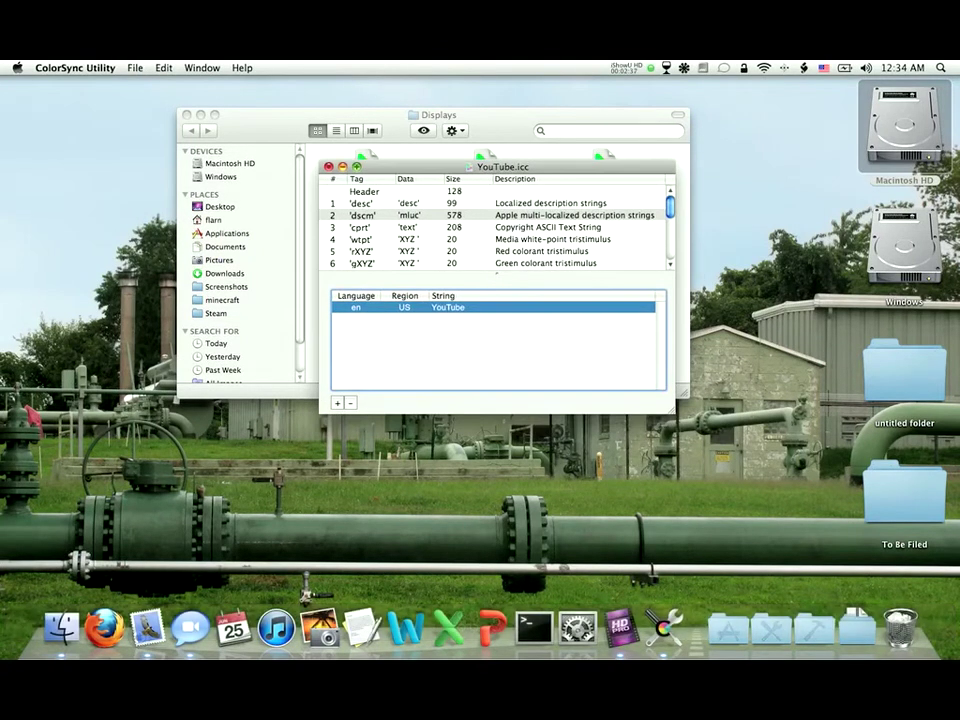
{"action": "left_click", "coordinate": [329, 166]}
{"action": "key", "text": "Return"}
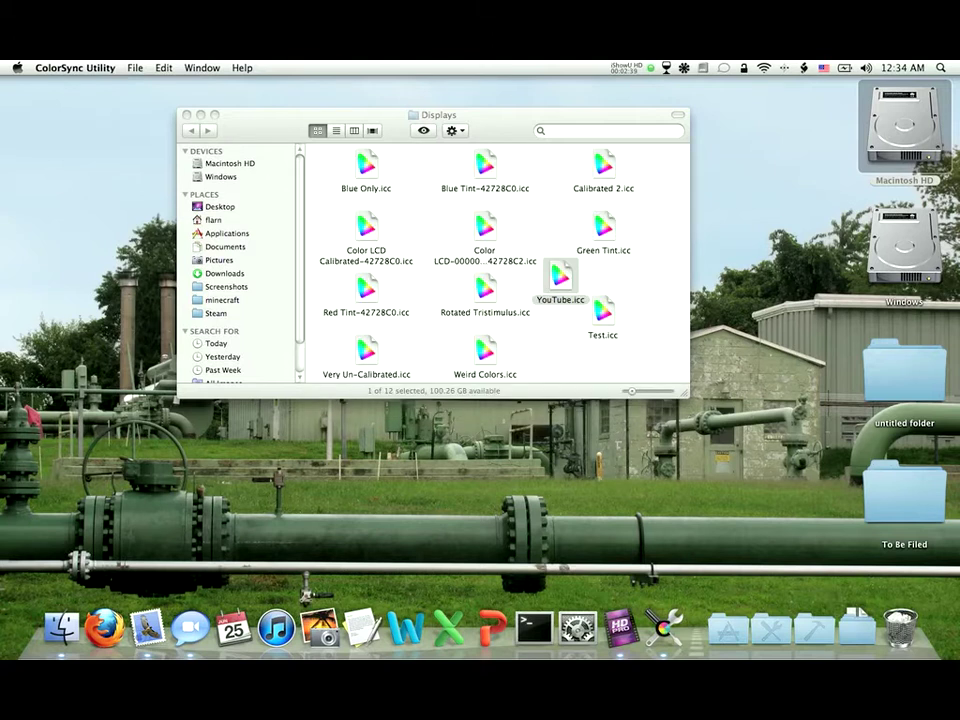
Line up the Test.icc and YouTube.icc icons with the last column of profiles in the Displays folder.
{"action": "left_click_drag", "start_coordinate": [560, 276], "coordinate": [568, 346]}
{"action": "left_click", "coordinate": [530, 280]}
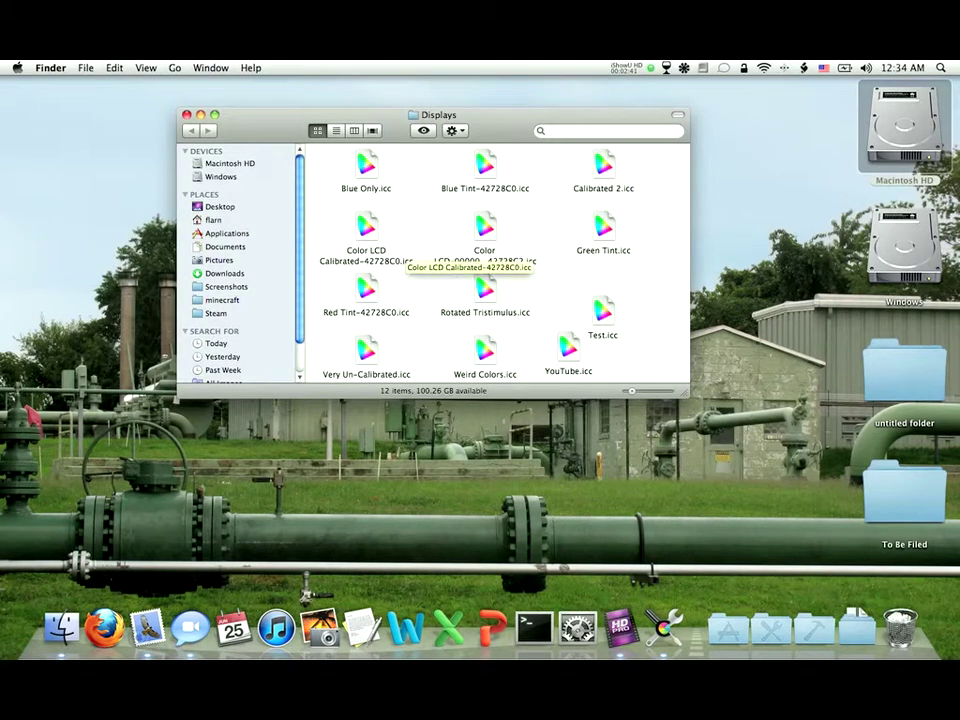
{"action": "left_click_drag", "start_coordinate": [346, 116], "coordinate": [323, 108]}
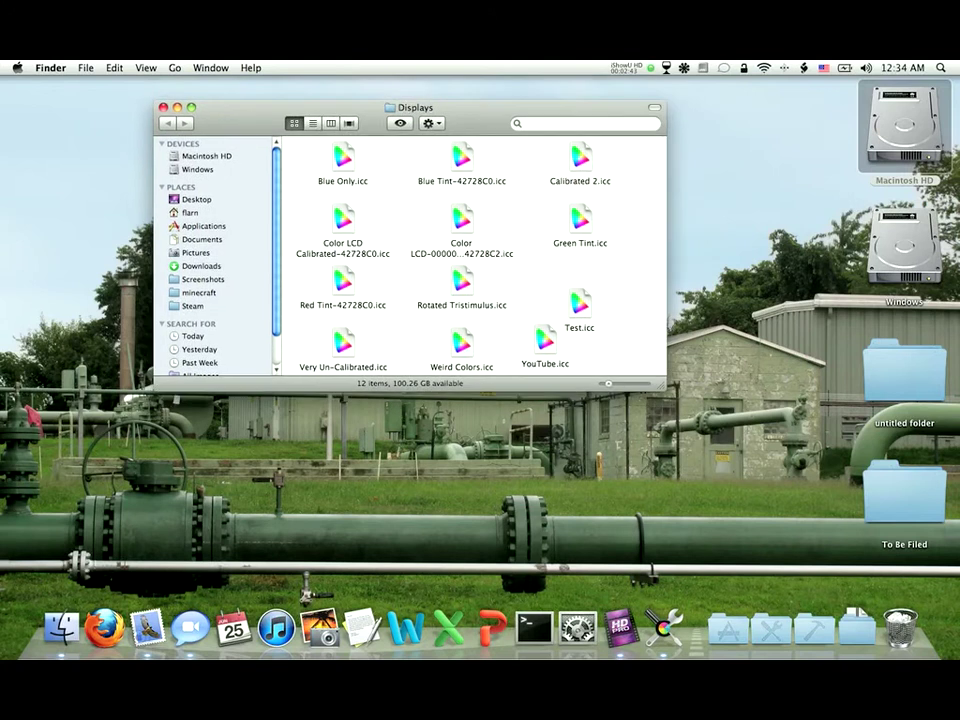
{"action": "left_click_drag", "start_coordinate": [580, 303], "coordinate": [583, 278]}
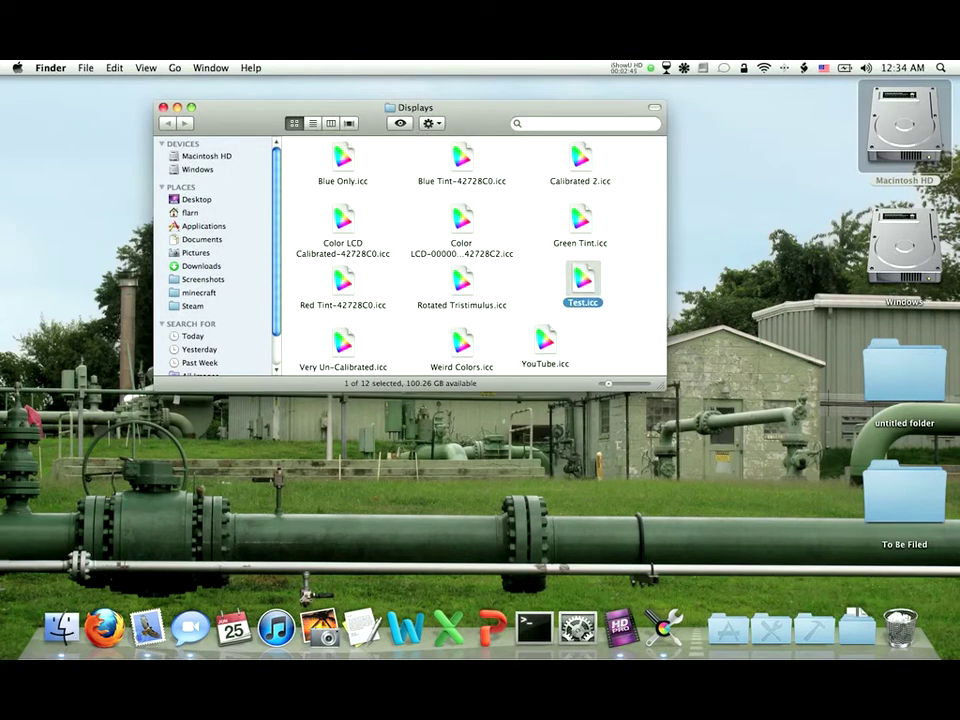
{"action": "left_click_drag", "start_coordinate": [545, 339], "coordinate": [588, 340]}
{"action": "left_click", "coordinate": [530, 320]}
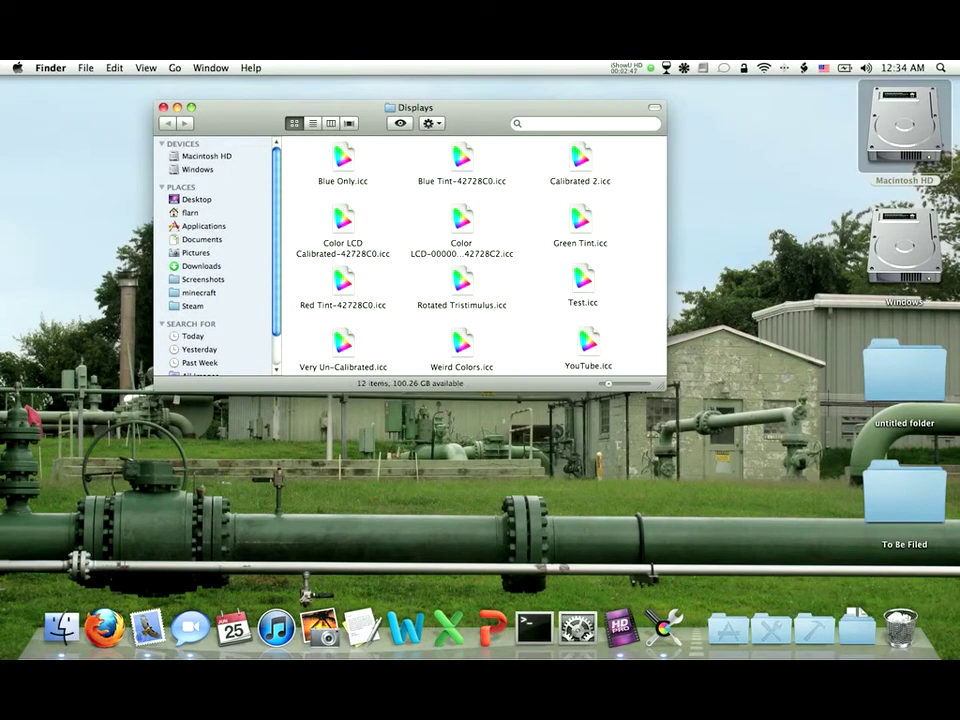
Launch the 0xED hex editor from the Utilities folder and open YouTube.icc in it.
{"action": "left_click", "coordinate": [771, 628]}
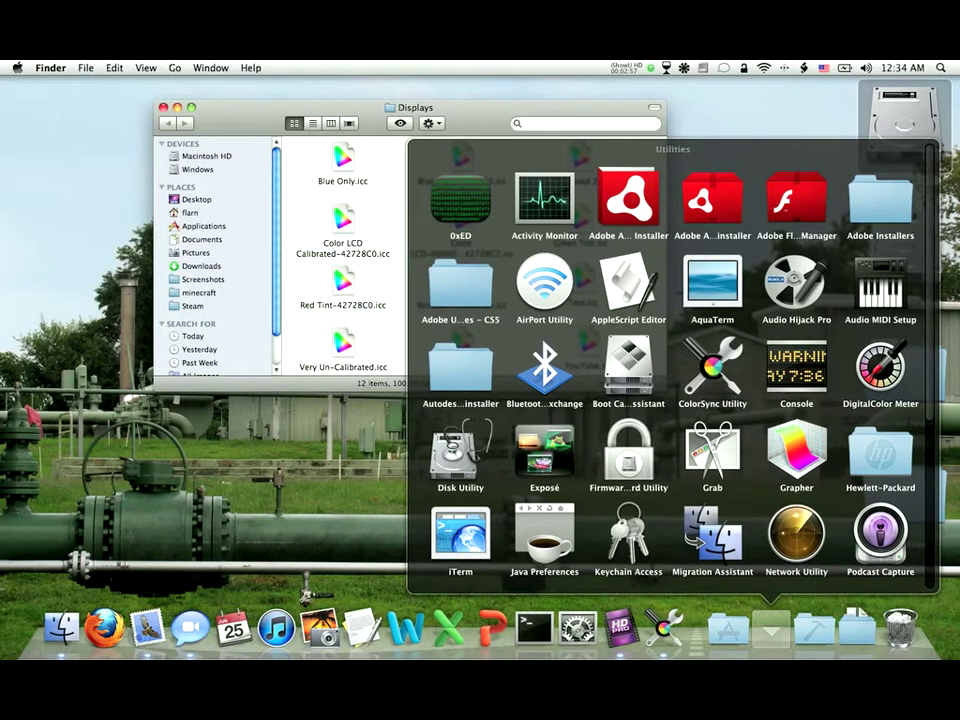
{"action": "left_click", "coordinate": [460, 200]}
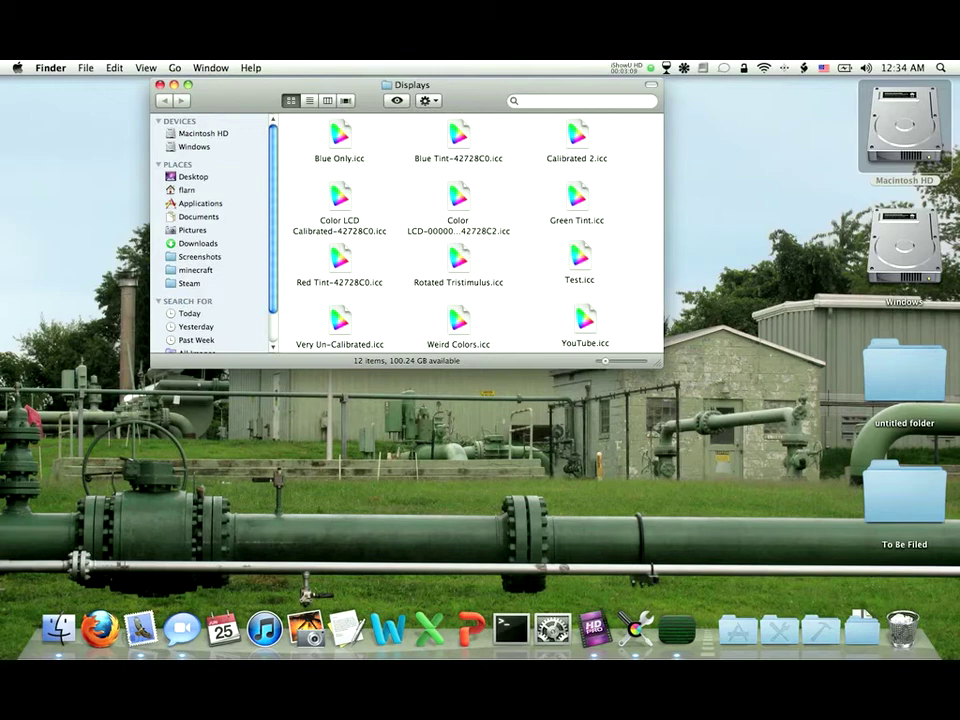
{"action": "left_click_drag", "start_coordinate": [584, 320], "coordinate": [528, 462]}
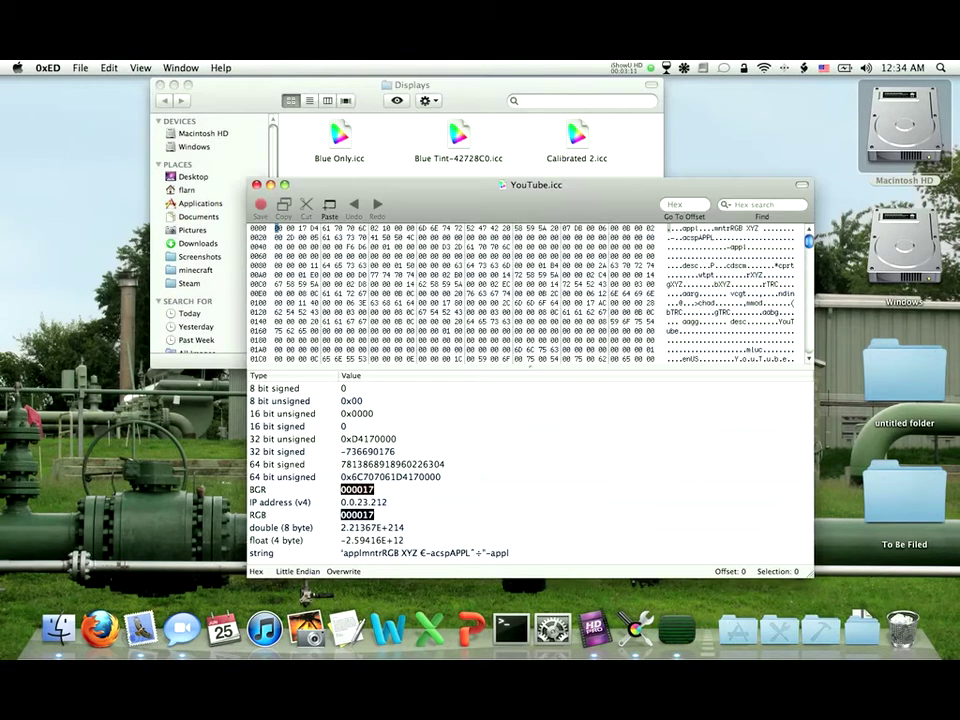
{"action": "left_click_drag", "start_coordinate": [536, 185], "coordinate": [466, 131]}
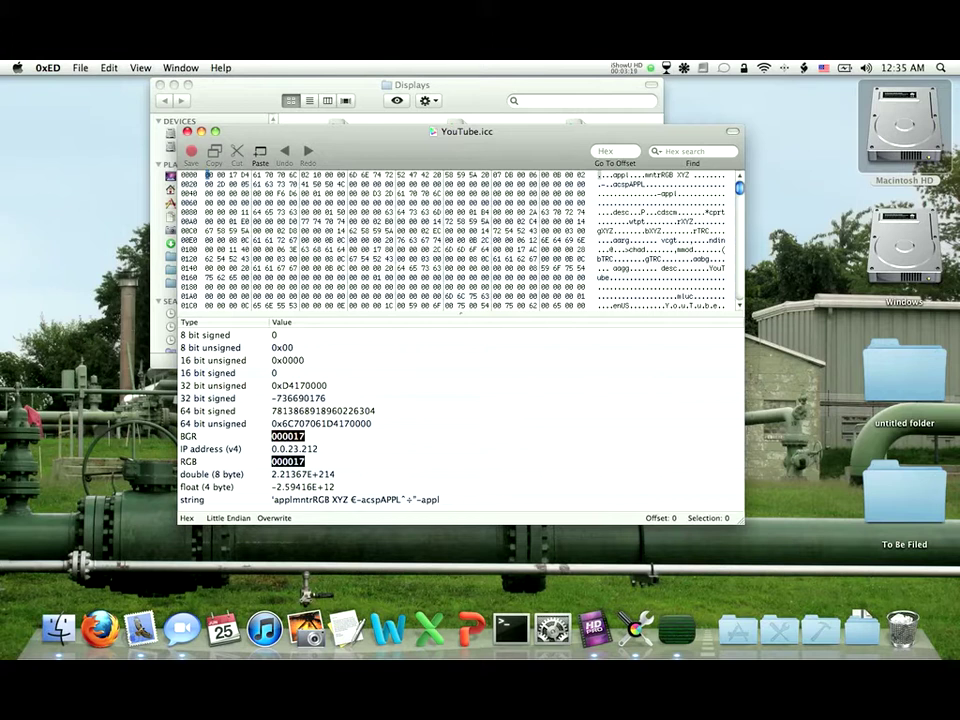
{"action": "mouse_move", "coordinate": [460, 131]}
{"action": "left_mouse_down"}
{"action": "mouse_move", "coordinate": [418, 83]}
{"action": "mouse_move", "coordinate": [452, 108]}
{"action": "left_mouse_up"}
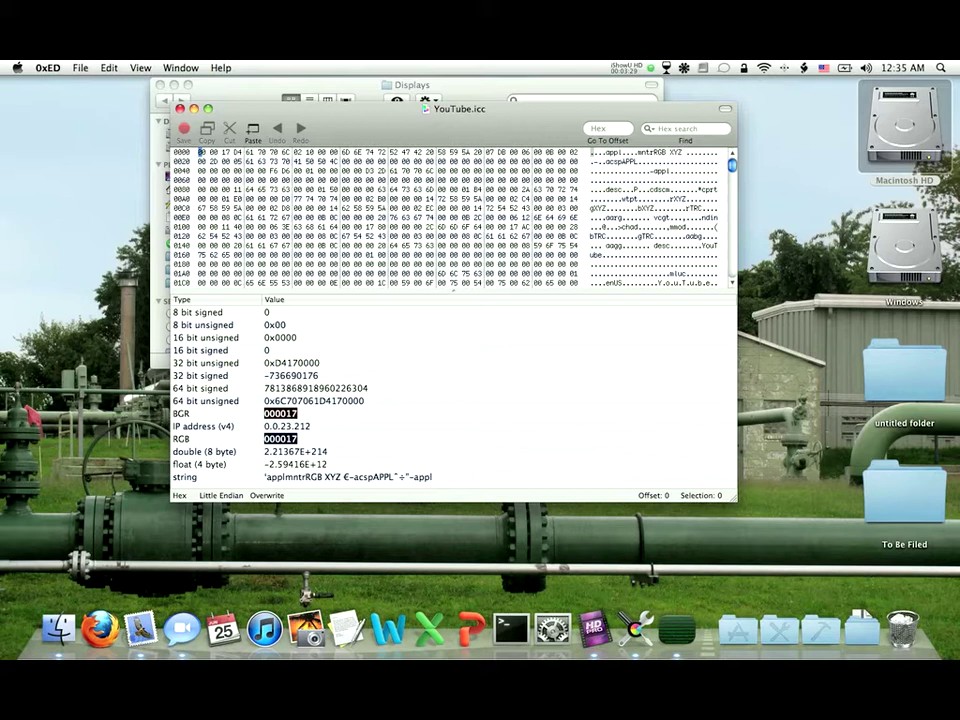
Locate the rXYZ, gXYZ and bXYZ entries in the tag table and inspect the offset bytes following gXYZ.
{"action": "scroll", "coordinate": [454, 220], "scroll_direction": "down", "scroll_amount": 3}
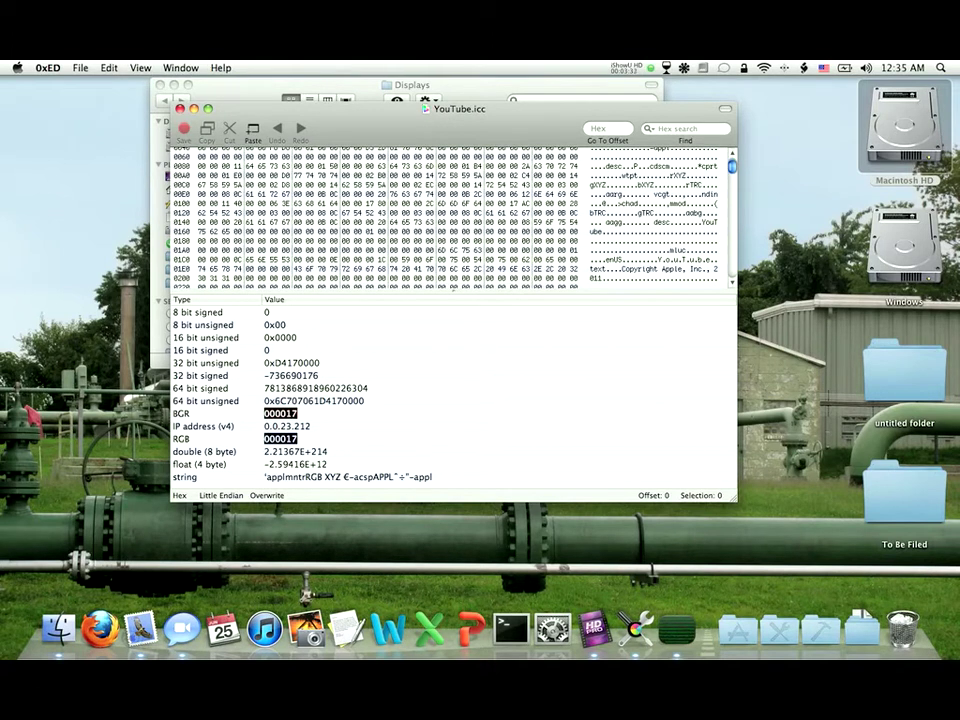
{"action": "scroll", "coordinate": [453, 287], "scroll_direction": "up", "scroll_amount": 3}
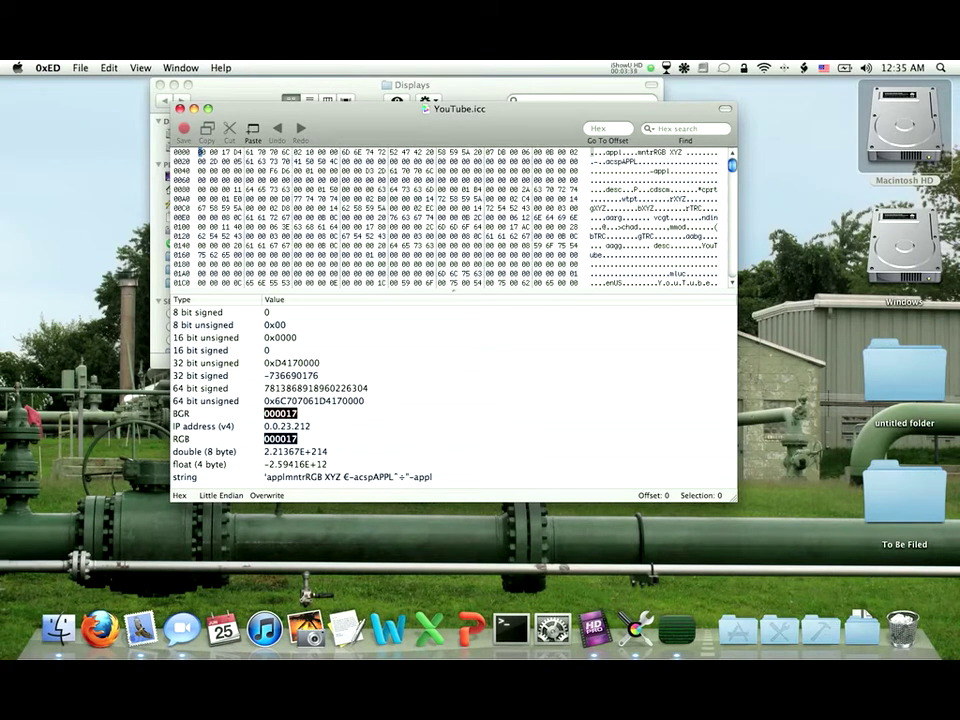
{"action": "left_click", "coordinate": [672, 198]}
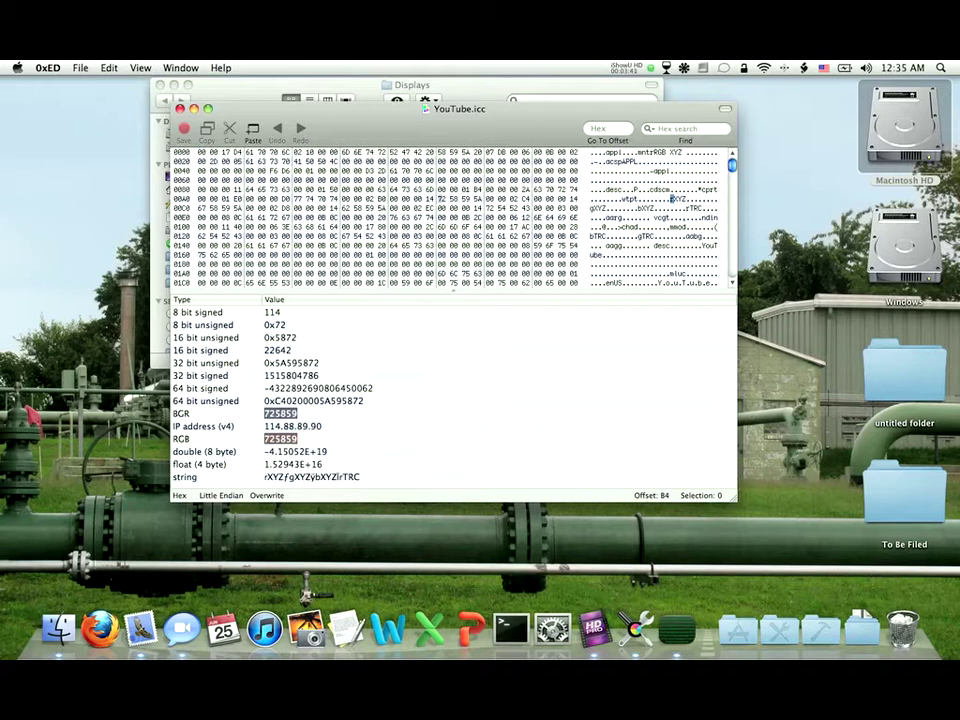
{"action": "left_click", "coordinate": [594, 208]}
{"action": "left_click", "coordinate": [642, 208]}
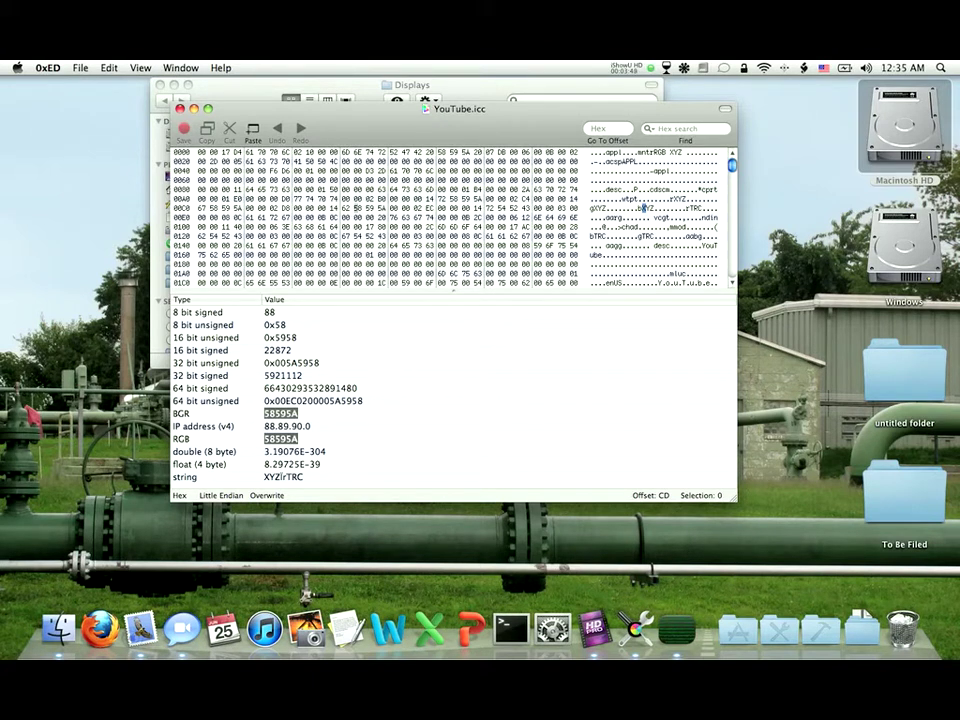
{"action": "left_click", "coordinate": [606, 208]}
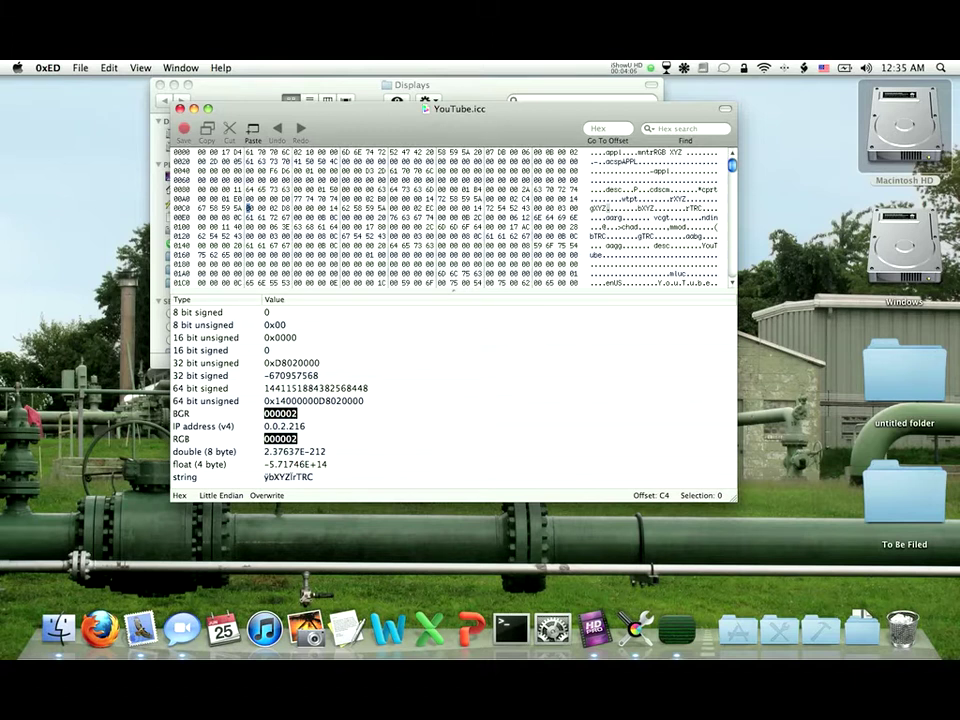
Browse the profile's hex data and inspect individual bytes in the 03C0 row.
{"action": "scroll", "coordinate": [450, 218], "scroll_direction": "down", "scroll_amount": 4}
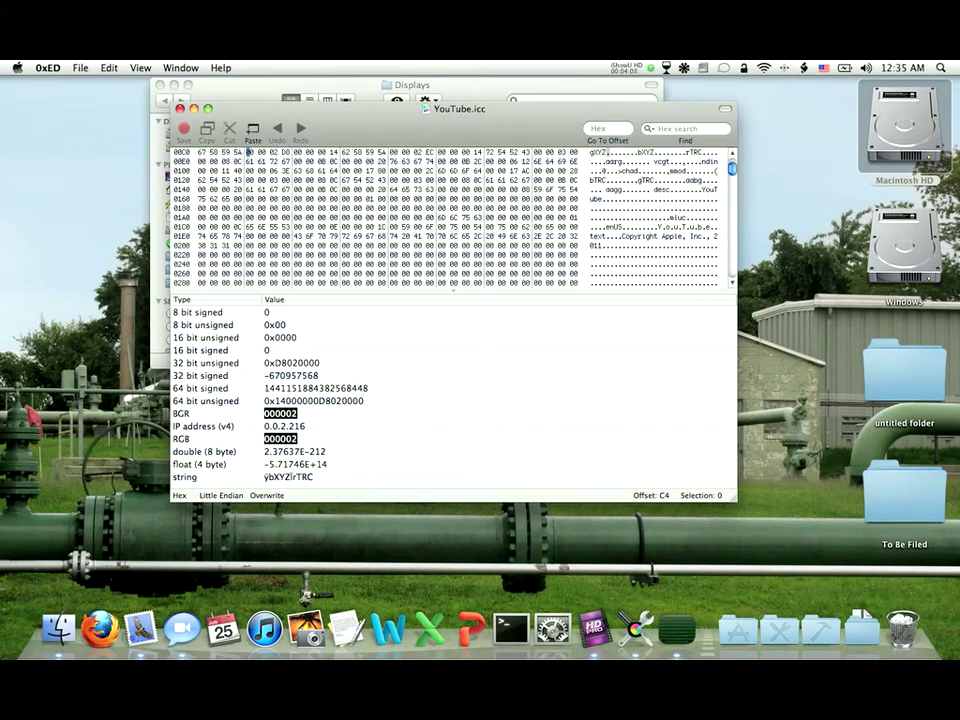
{"action": "scroll", "coordinate": [450, 218], "scroll_direction": "down", "scroll_amount": 6}
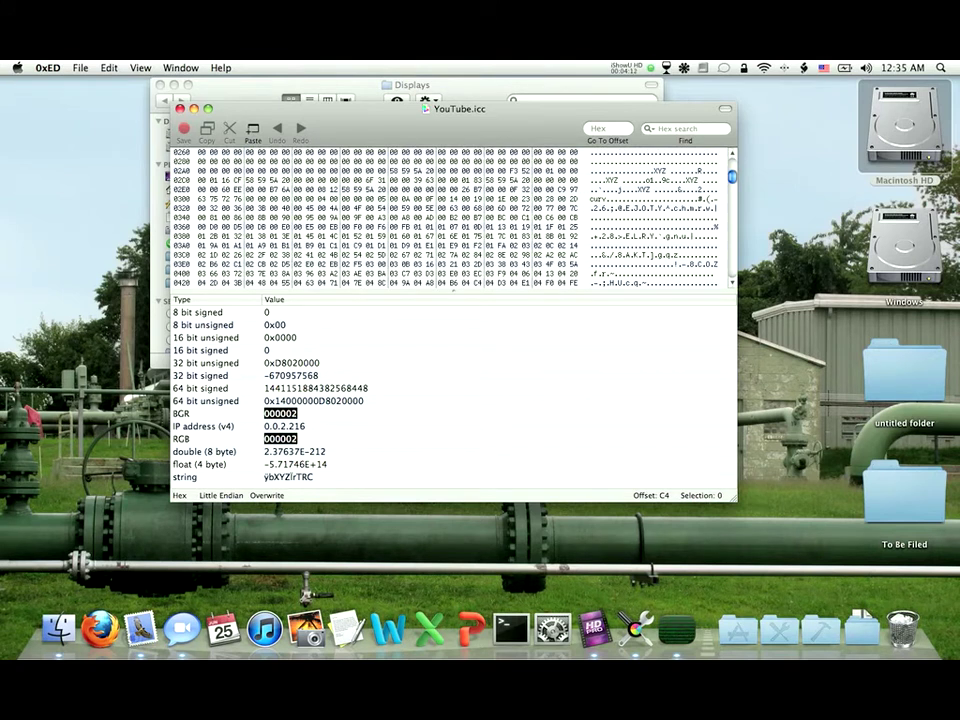
{"action": "double_click", "coordinate": [202, 254]}
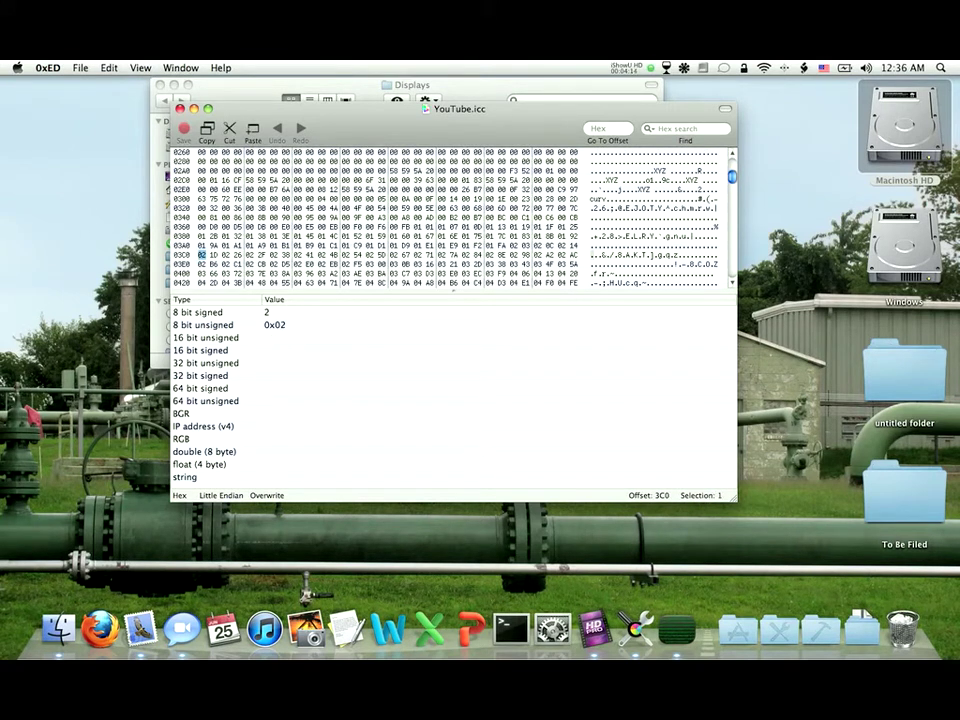
{"action": "left_click", "coordinate": [309, 254]}
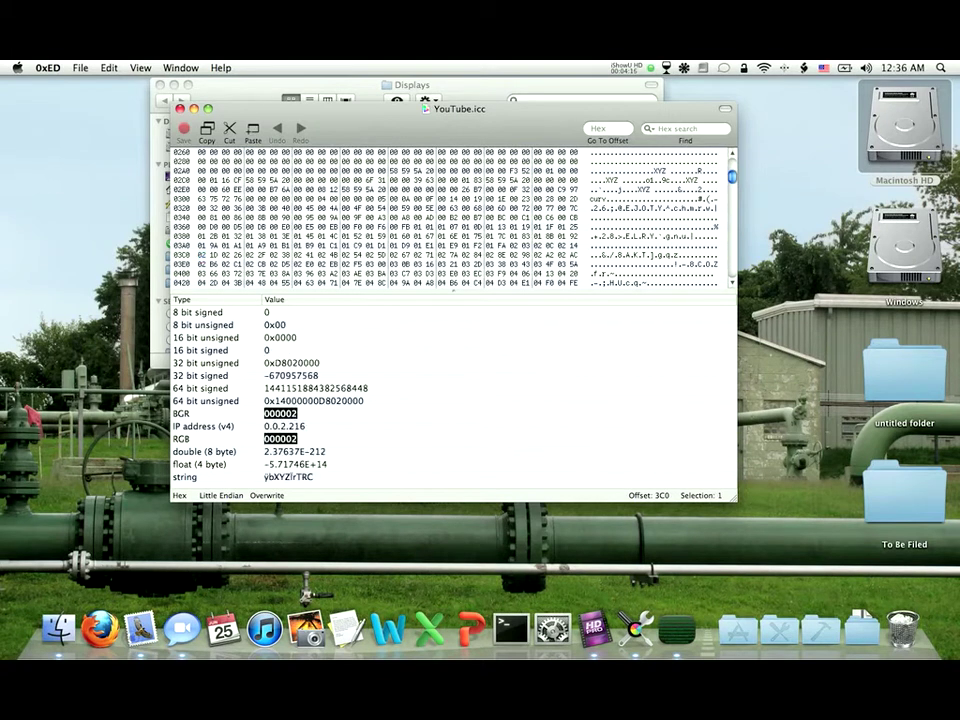
{"action": "double_click", "coordinate": [334, 254]}
Go to offset 2d8, the start of the green colorant data.
{"action": "left_click", "coordinate": [607, 128]}
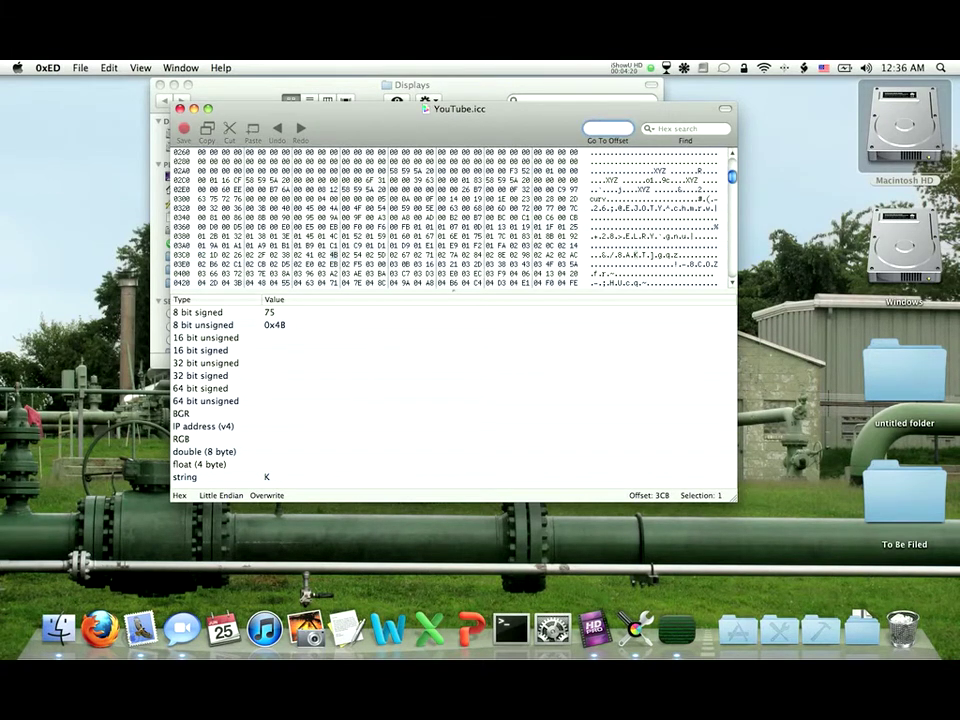
{"action": "type", "text": "2d"}
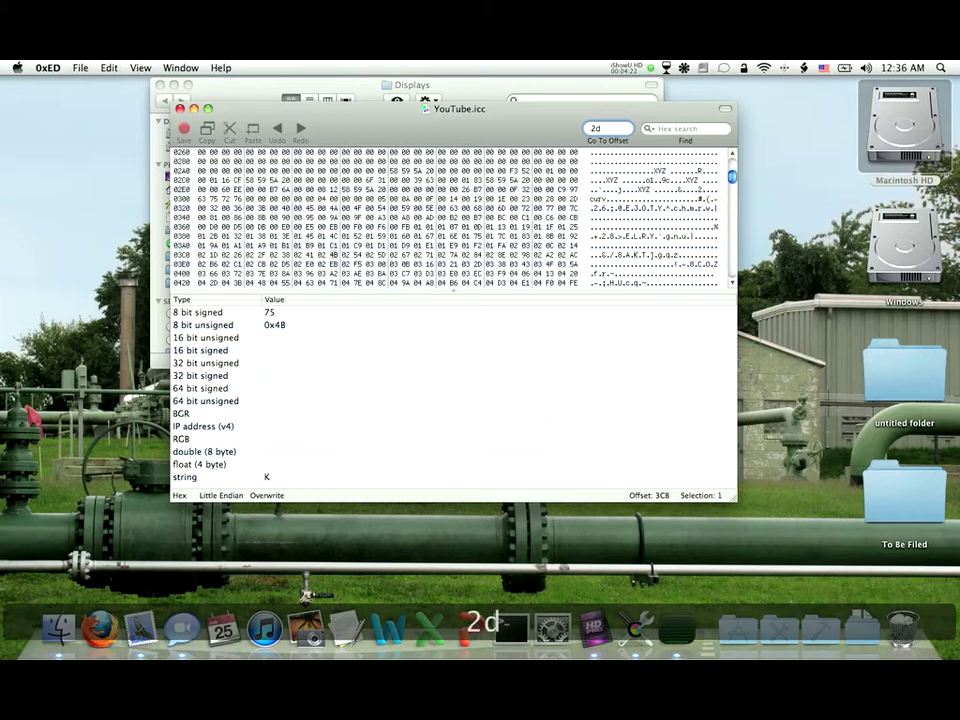
{"action": "key", "text": "Return"}
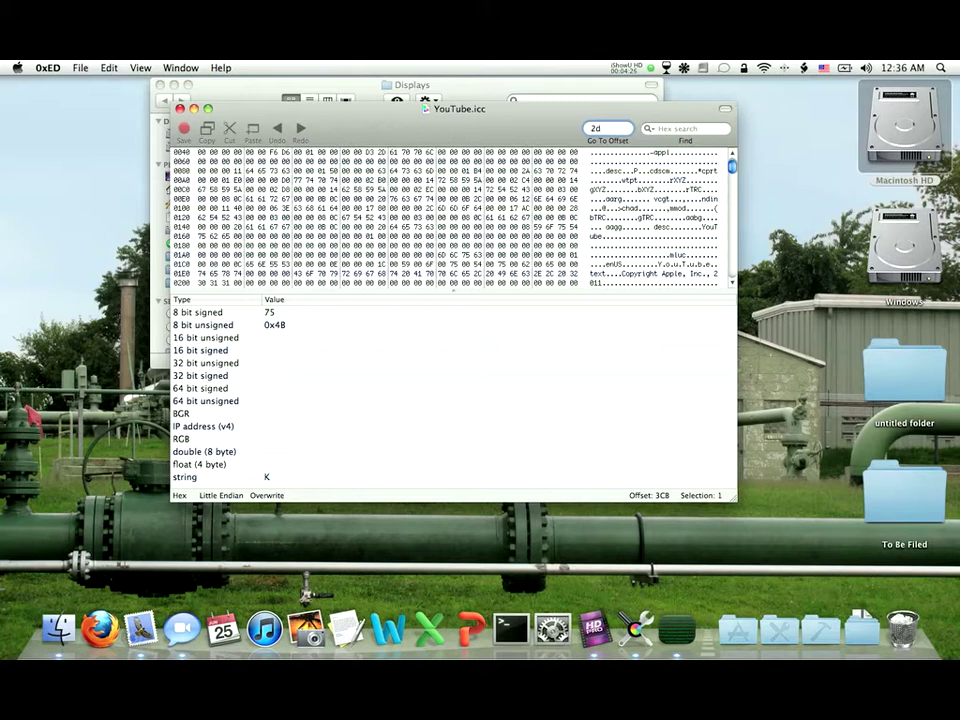
{"action": "type", "text": "8"}
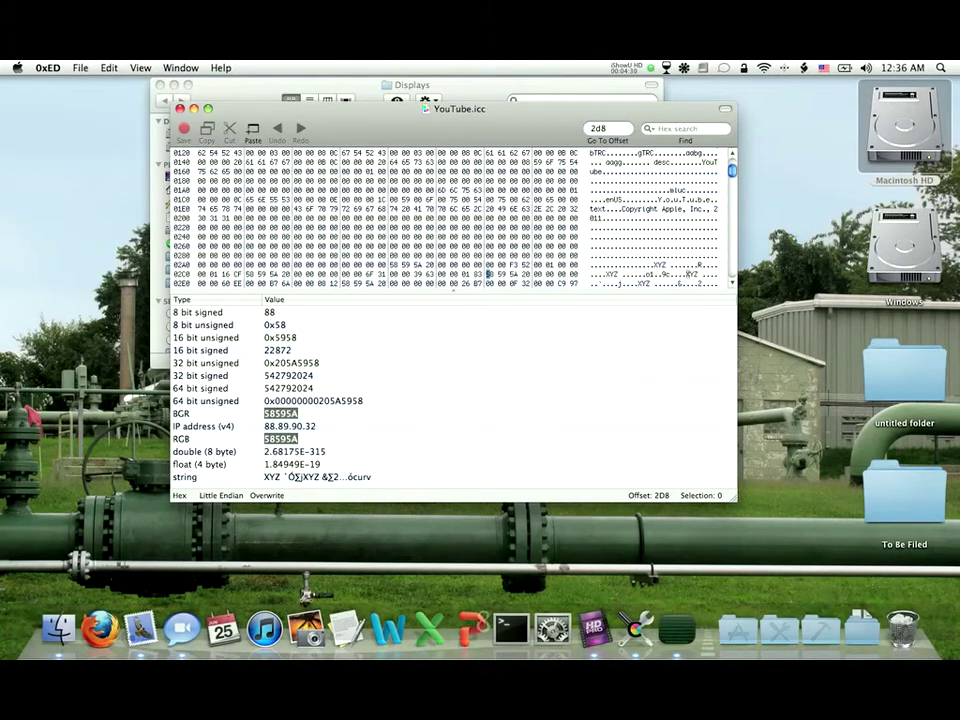
Examine the XYZ signature bytes of the green colorant data and the four filler bytes that follow them.
{"action": "left_click", "coordinate": [523, 274]}
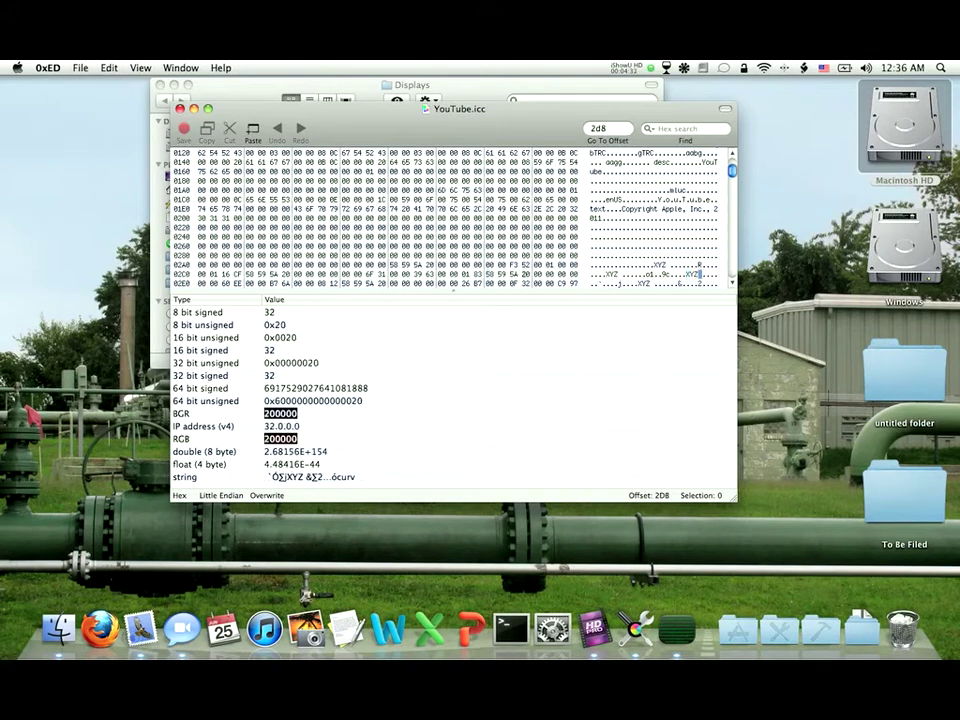
{"action": "left_click", "coordinate": [486, 274]}
{"action": "left_click_drag", "start_coordinate": [498, 274], "coordinate": [508, 274]}
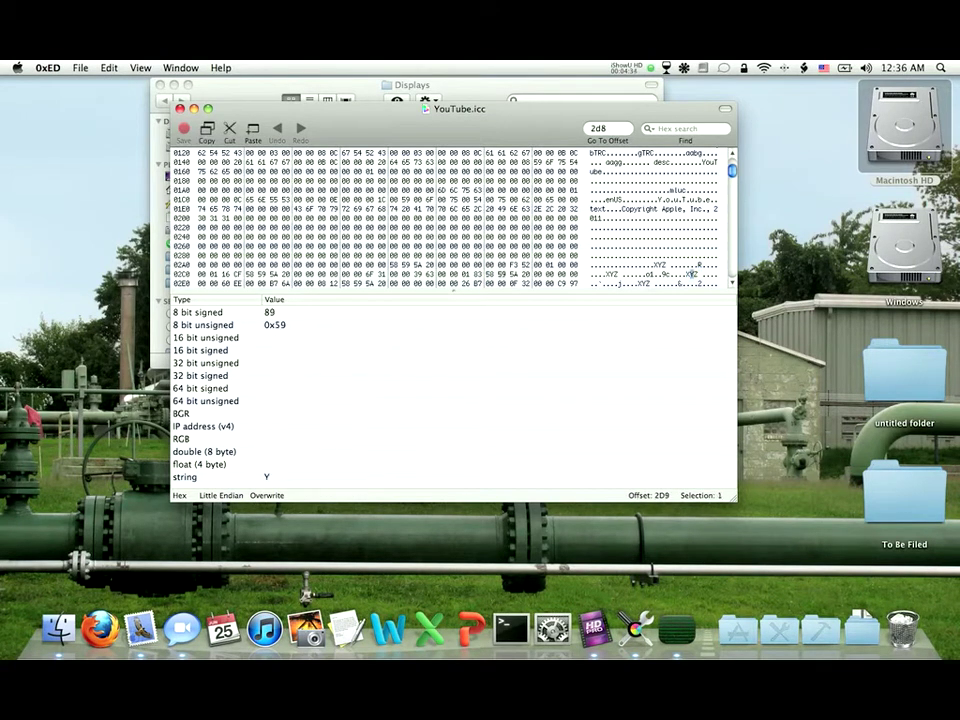
{"action": "left_click", "coordinate": [510, 274]}
{"action": "left_click", "coordinate": [523, 274]}
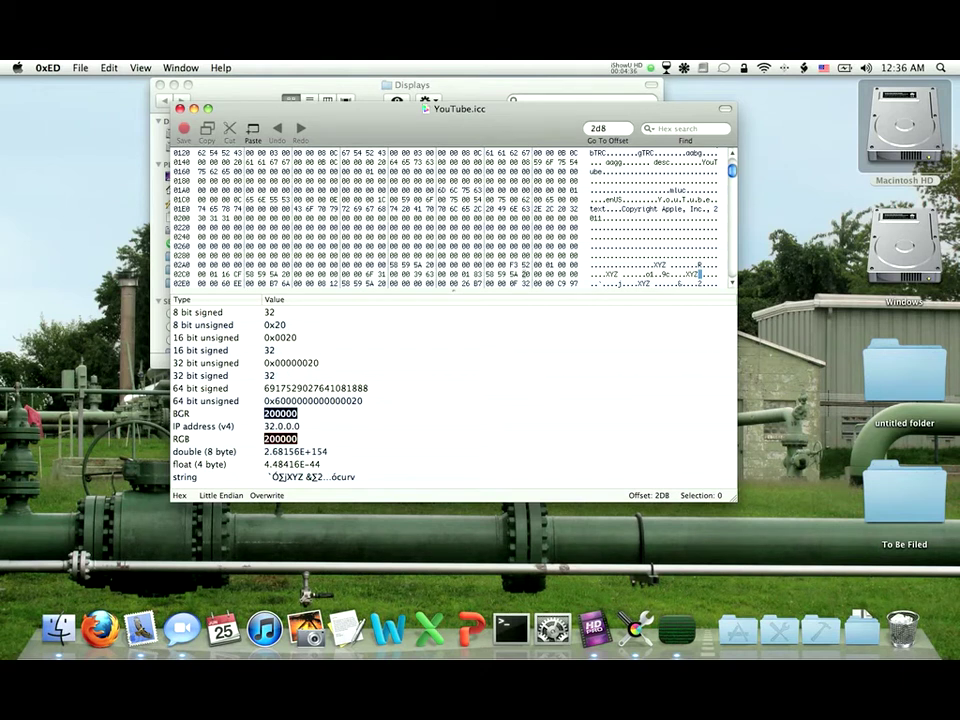
{"action": "key", "text": "Right"}
{"action": "key", "text": "Right"}
{"action": "key", "text": "Right"}
{"action": "key", "text": "Right"}
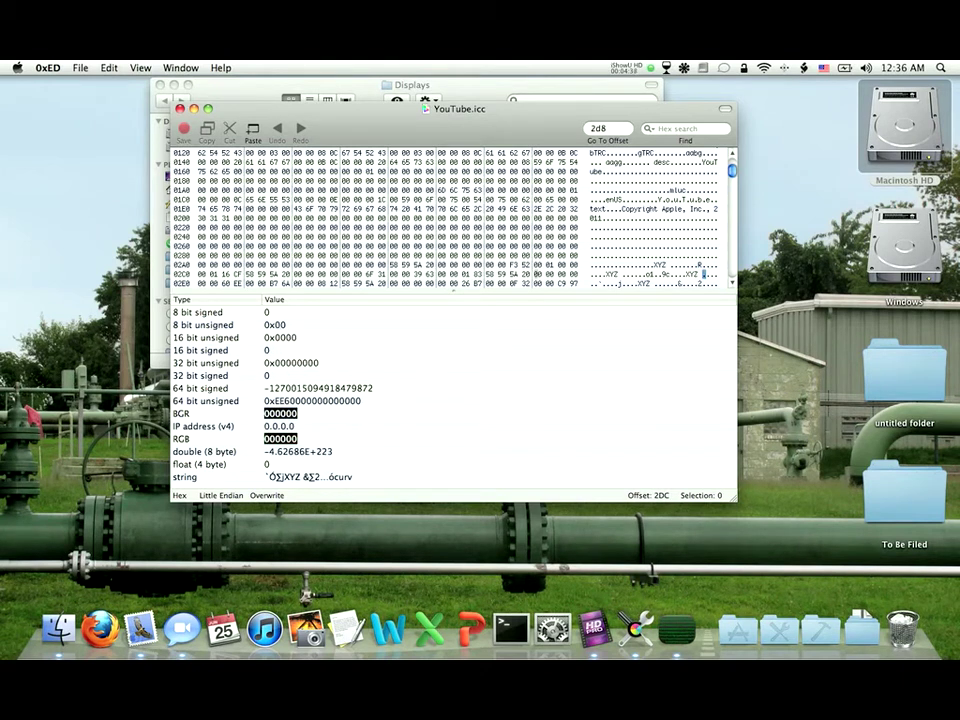
{"action": "key", "text": "Right"}
{"action": "key", "text": "Right"}
{"action": "key", "text": "Right"}
{"action": "key", "text": "Right"}
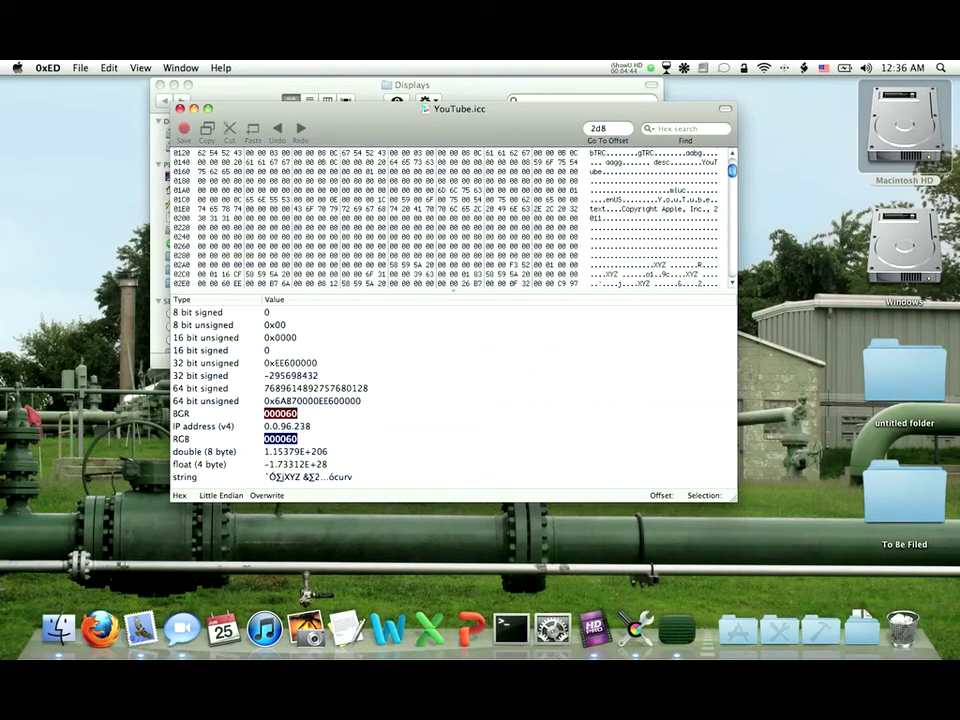
Overwrite the green colorant's X value at offset 2E0 so its four bytes read 00 00 10 51.
{"action": "left_click", "coordinate": [201, 283]}
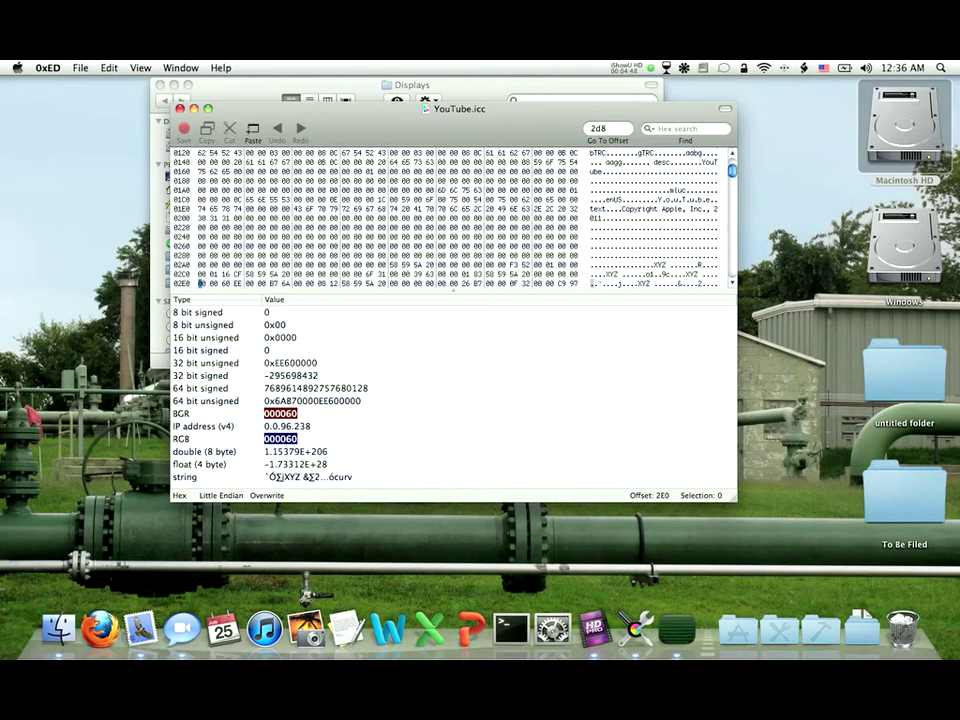
{"action": "left_click_drag", "start_coordinate": [460, 108], "coordinate": [519, 95]}
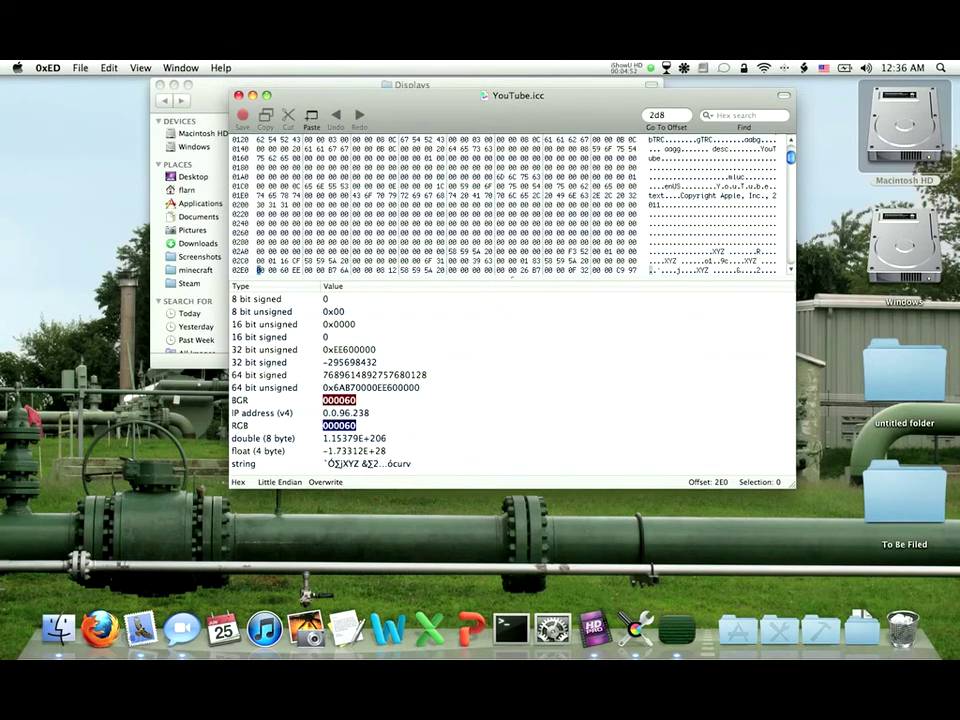
{"action": "key", "text": "Right"}
{"action": "key", "text": "Right"}
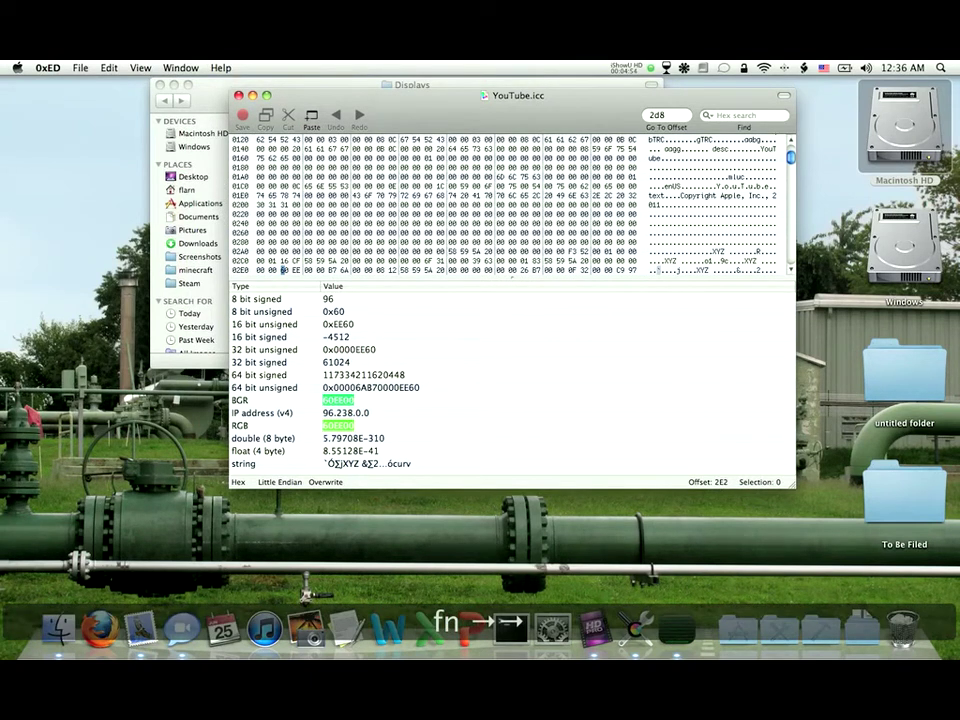
{"action": "key", "text": "Left"}
{"action": "key", "text": "Right"}
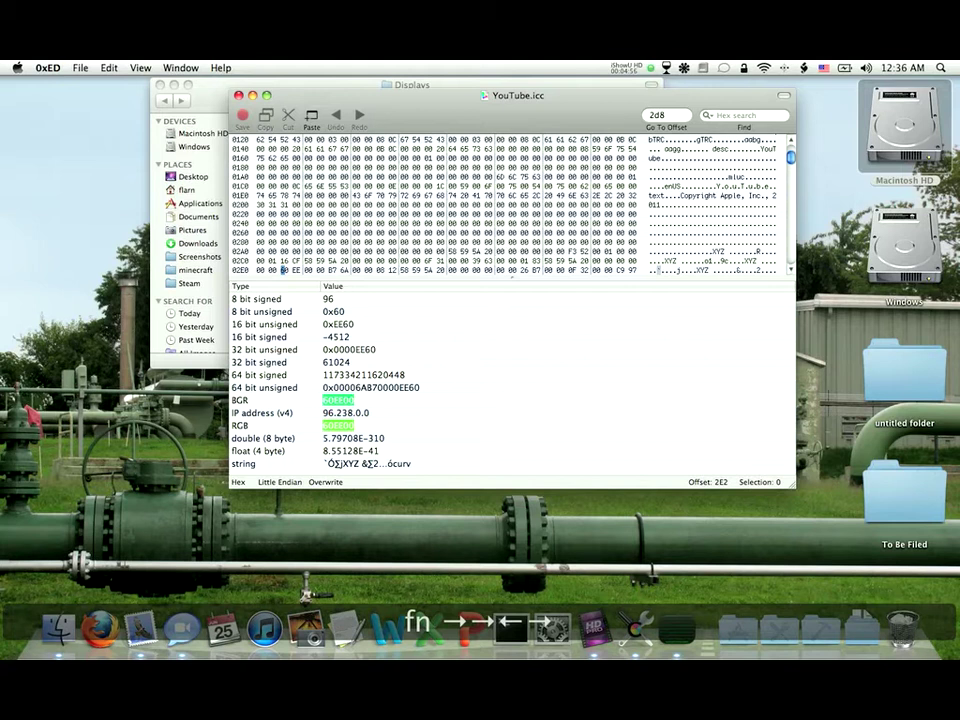
{"action": "type", "text": "10 "}
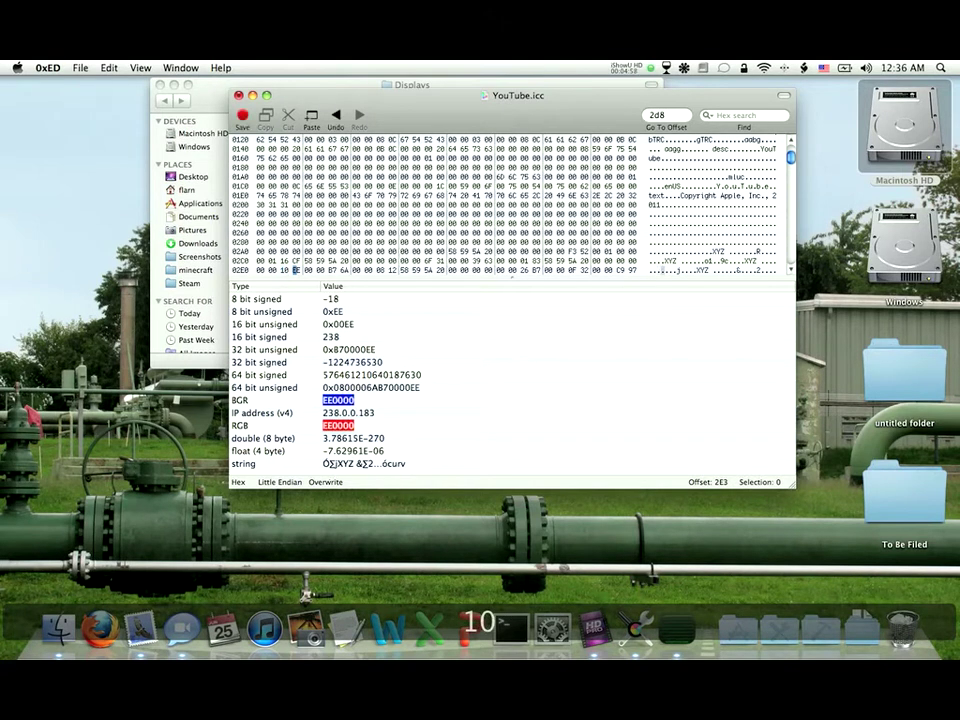
{"action": "type", "text": "51"}
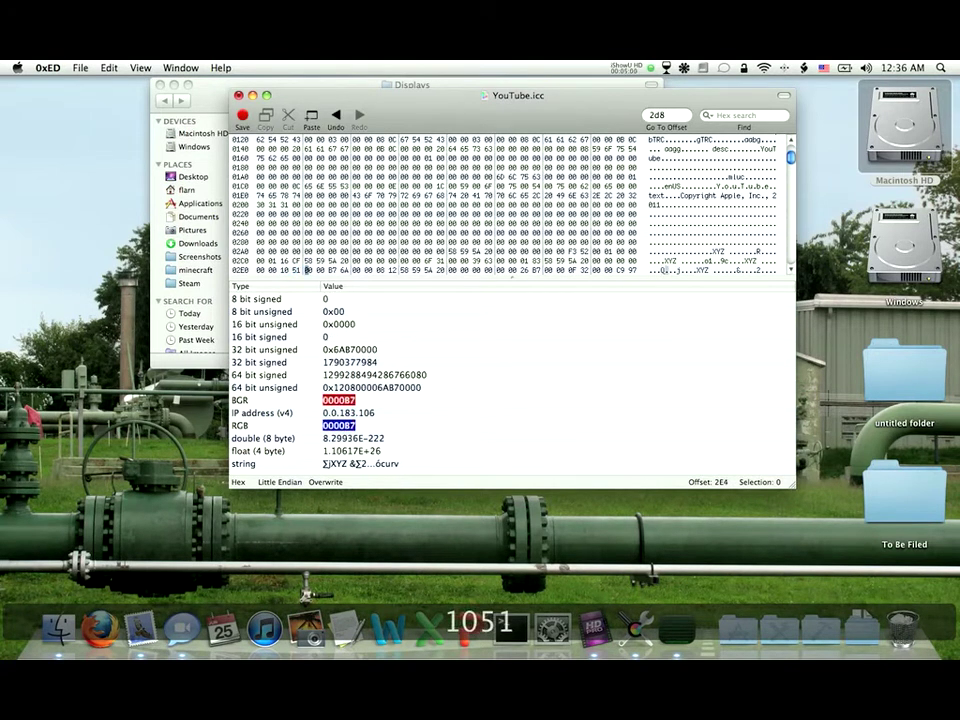
Overwrite the green colorant's Y value at offset 2E4 so its four bytes read 00 02 44 3A.
{"action": "key", "text": "Right"}
{"action": "key", "text": "Right"}
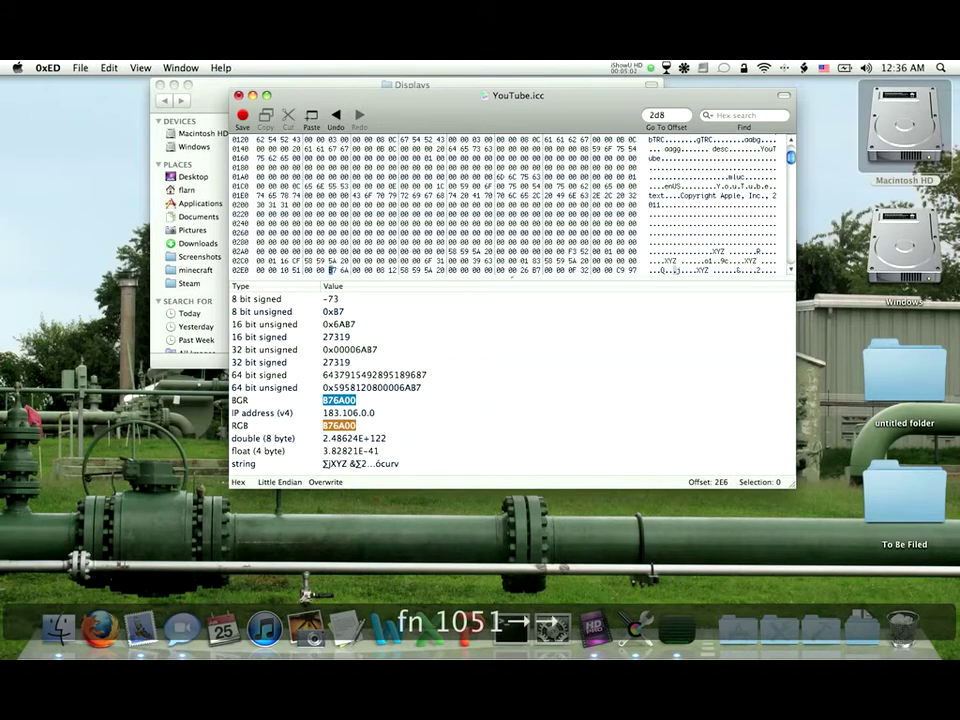
{"action": "key", "text": "Left"}
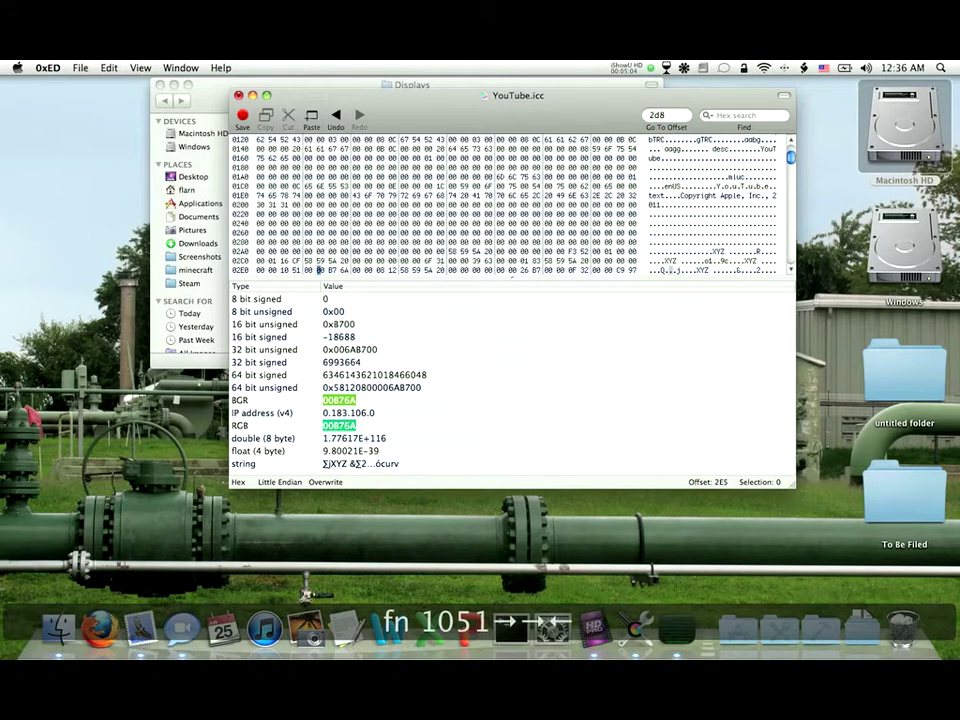
{"action": "type", "text": "02"}
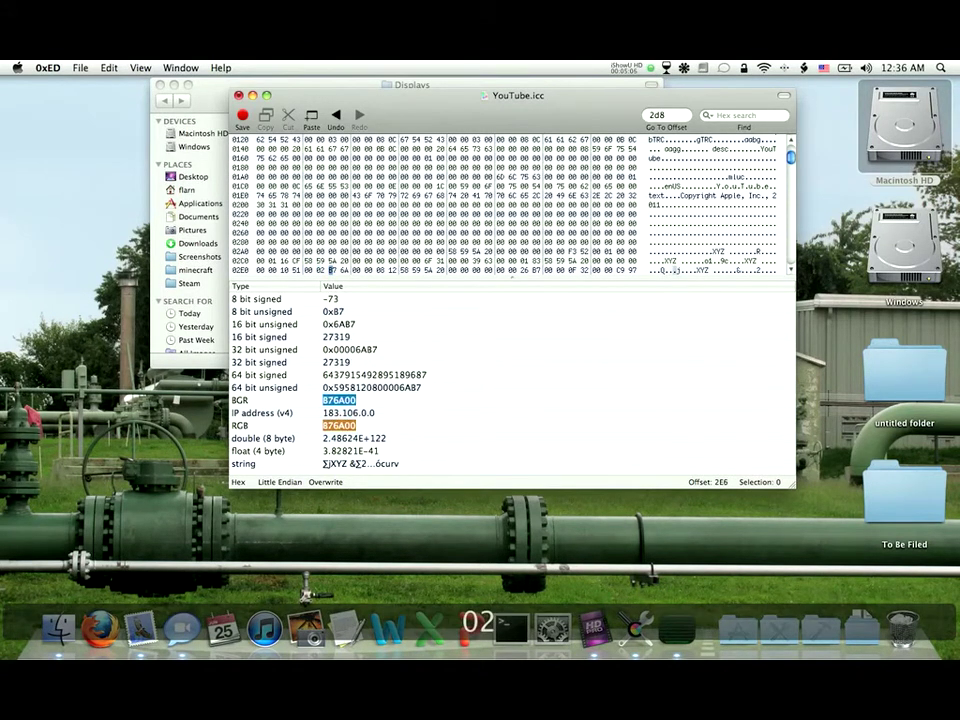
{"action": "type", "text": "443a"}
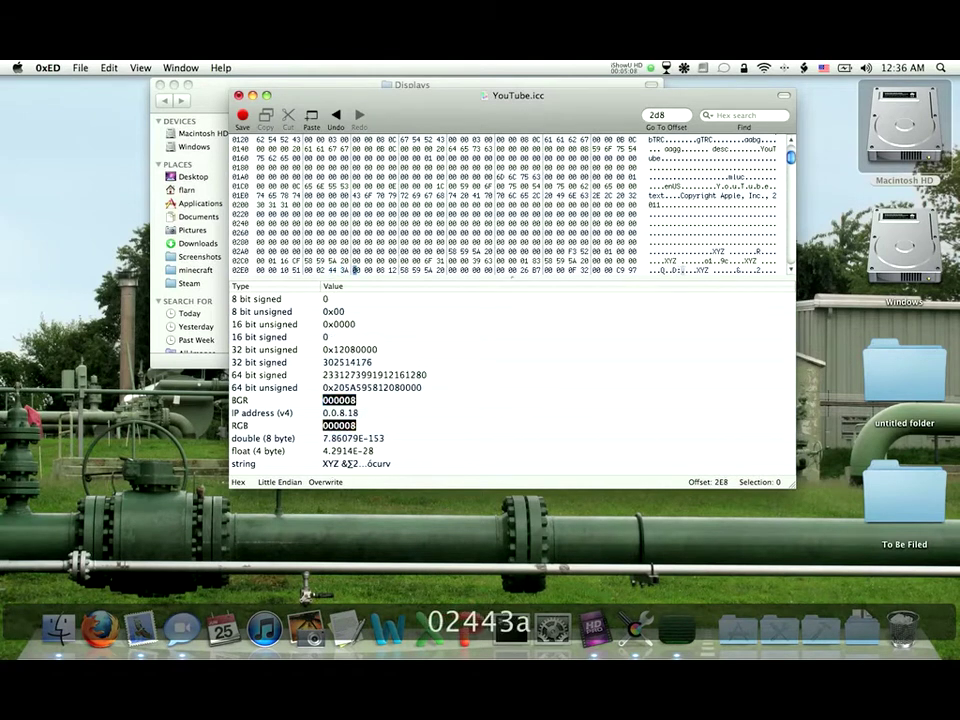
Overwrite the green colorant's Z value at offset 2E8 so its four bytes read 00 03 00 00.
{"action": "key", "text": "Right"}
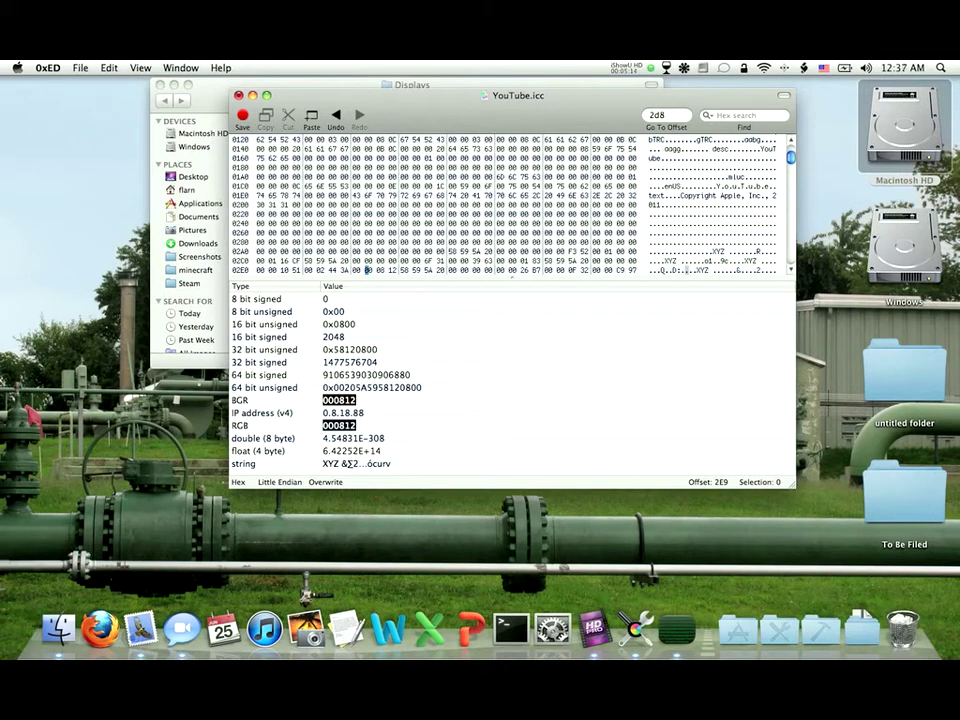
{"action": "type", "text": "03 "}
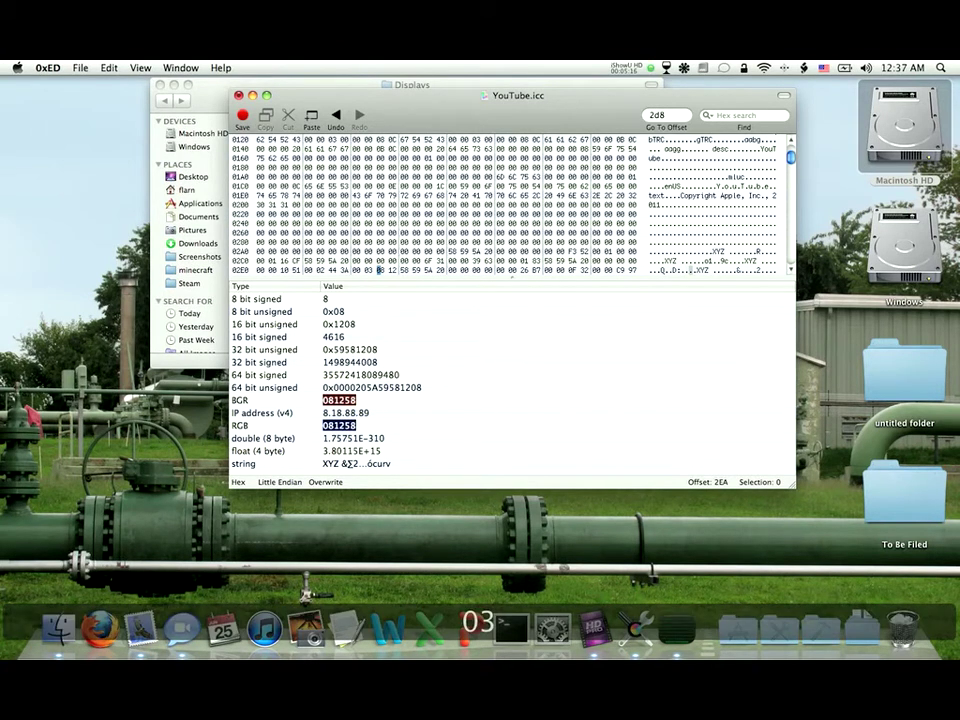
{"action": "type", "text": "00 00"}
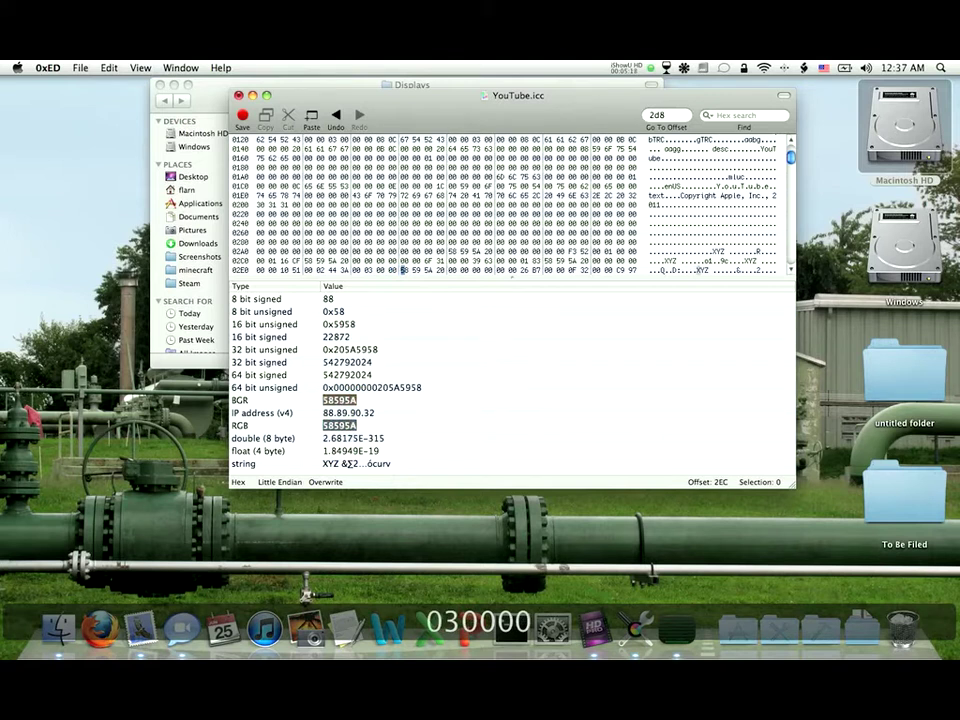
Save the edited YouTube.icc file and quit the 0xED hex editor.
{"action": "key", "text": "super+s"}
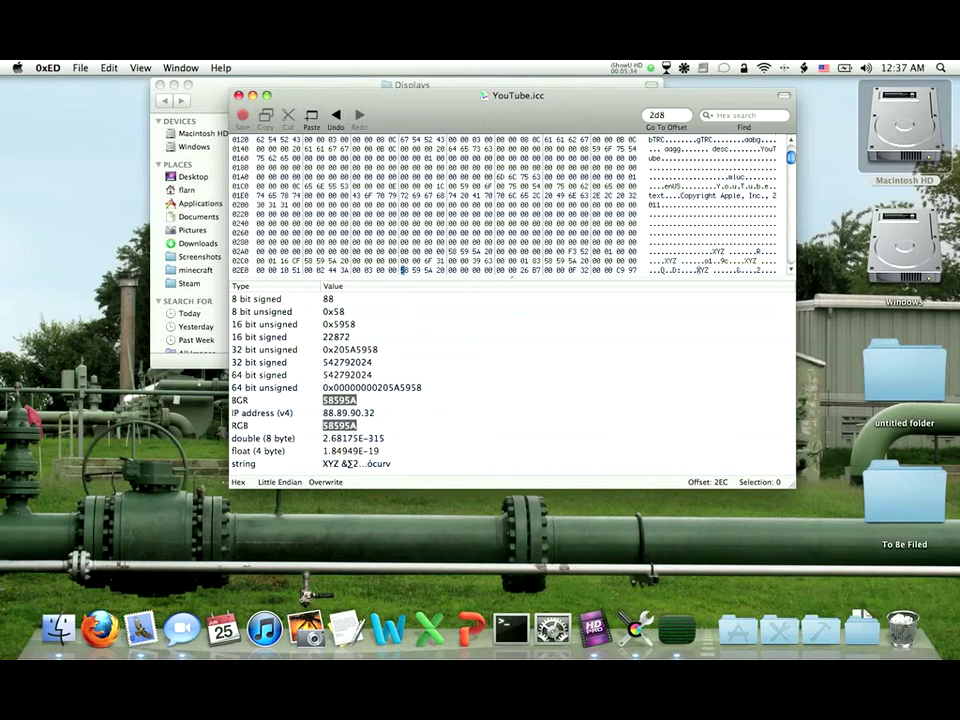
{"action": "key", "text": "super+s"}
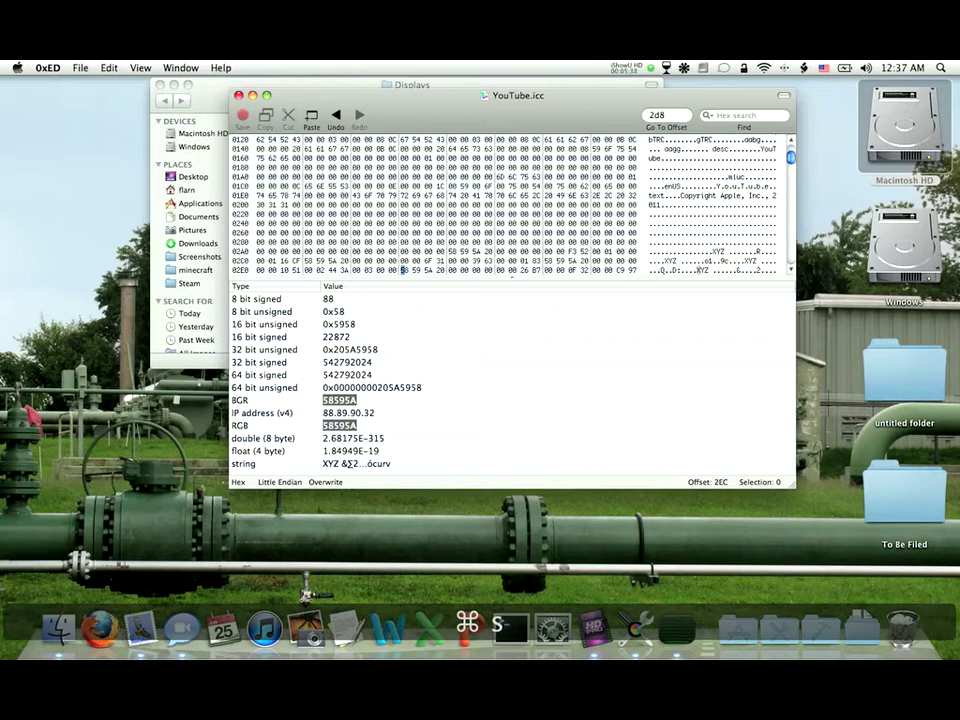
{"action": "key", "text": "super+q"}
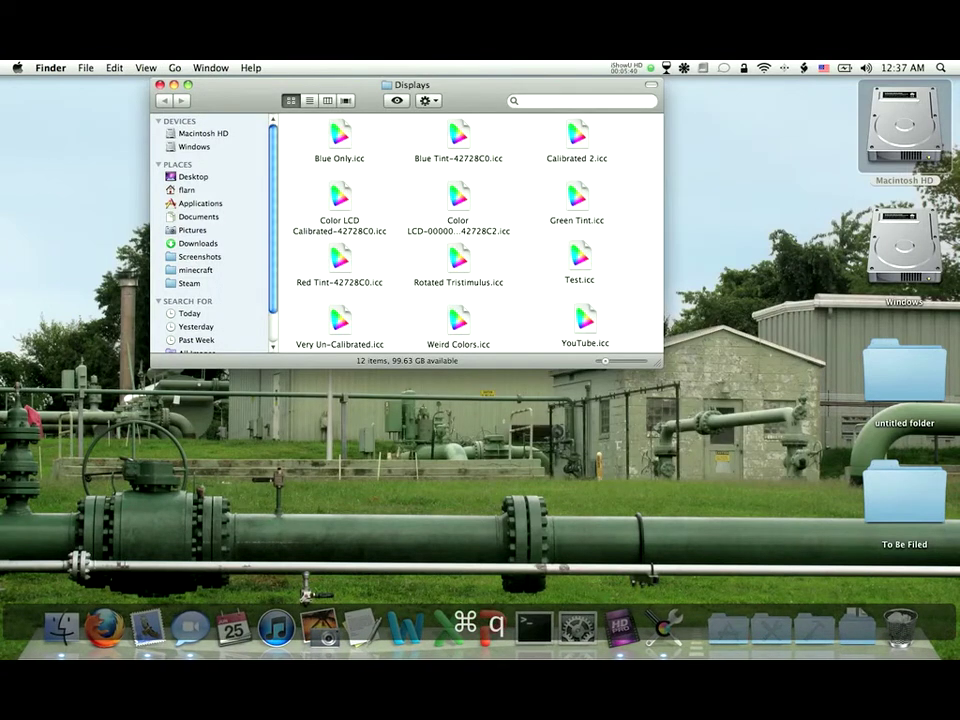
Launch System Preferences, then open YouTube.icc in ColorSync Utility to examine its red, green and blue colorant tristimulus values.
{"action": "left_click", "coordinate": [577, 627]}
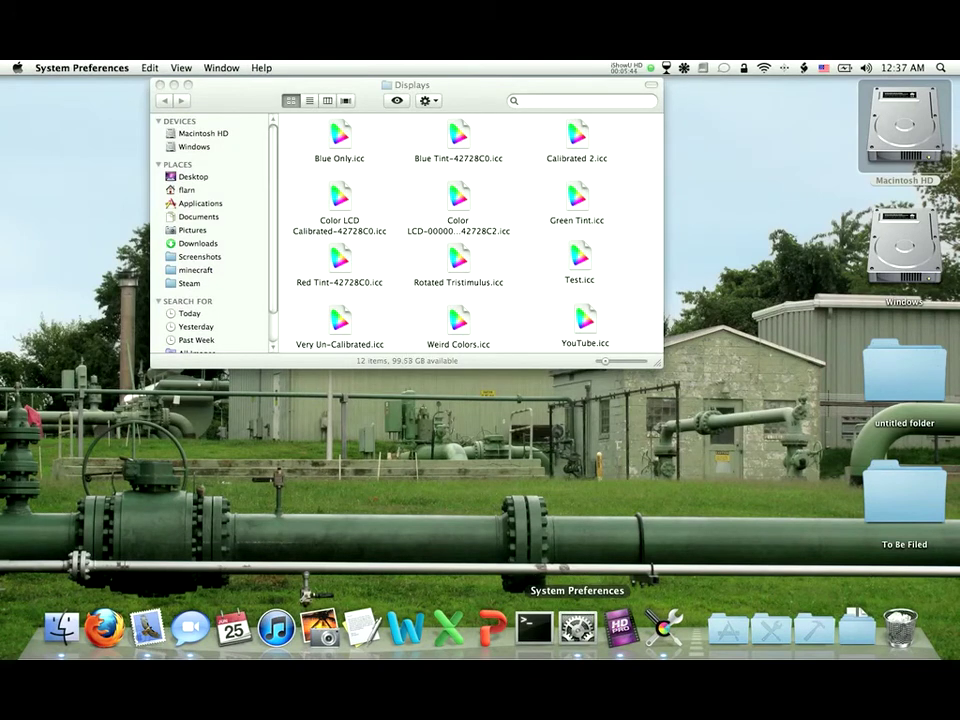
{"action": "double_click", "coordinate": [585, 322]}
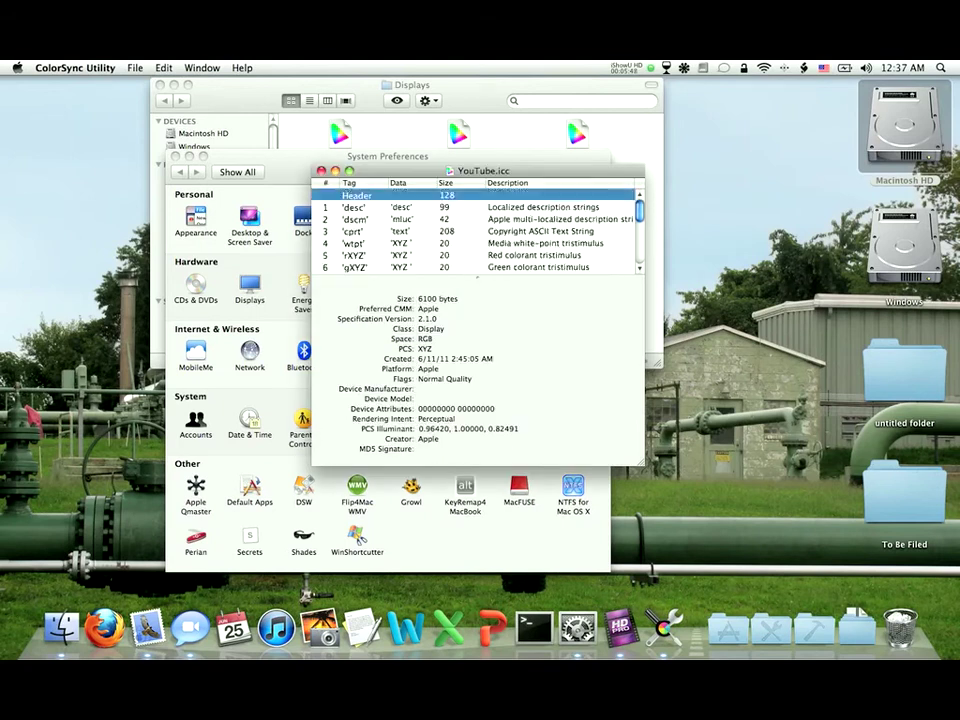
{"action": "left_click", "coordinate": [474, 255]}
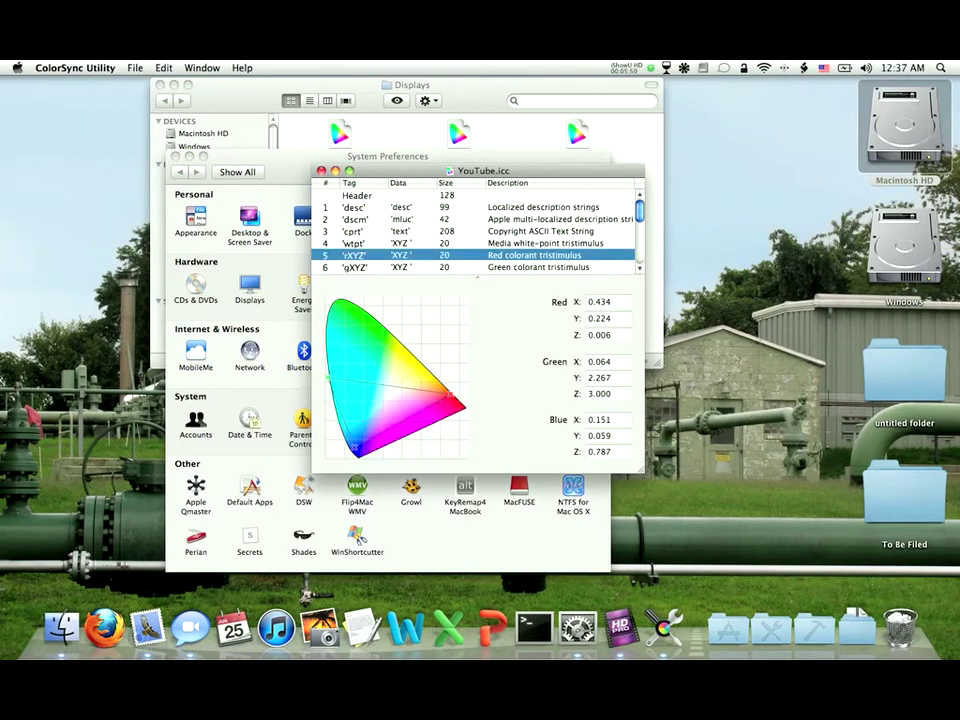
{"action": "key", "text": "Down"}
{"action": "key", "text": "Down"}
{"action": "key", "text": "Up"}
{"action": "key", "text": "Up"}
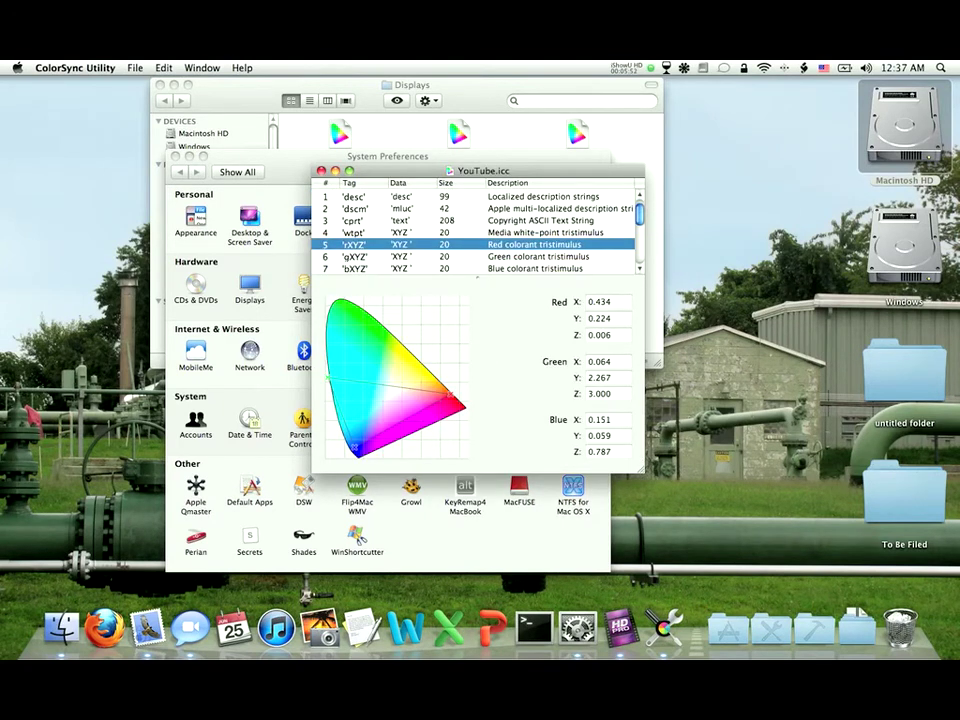
{"action": "key", "text": "Down"}
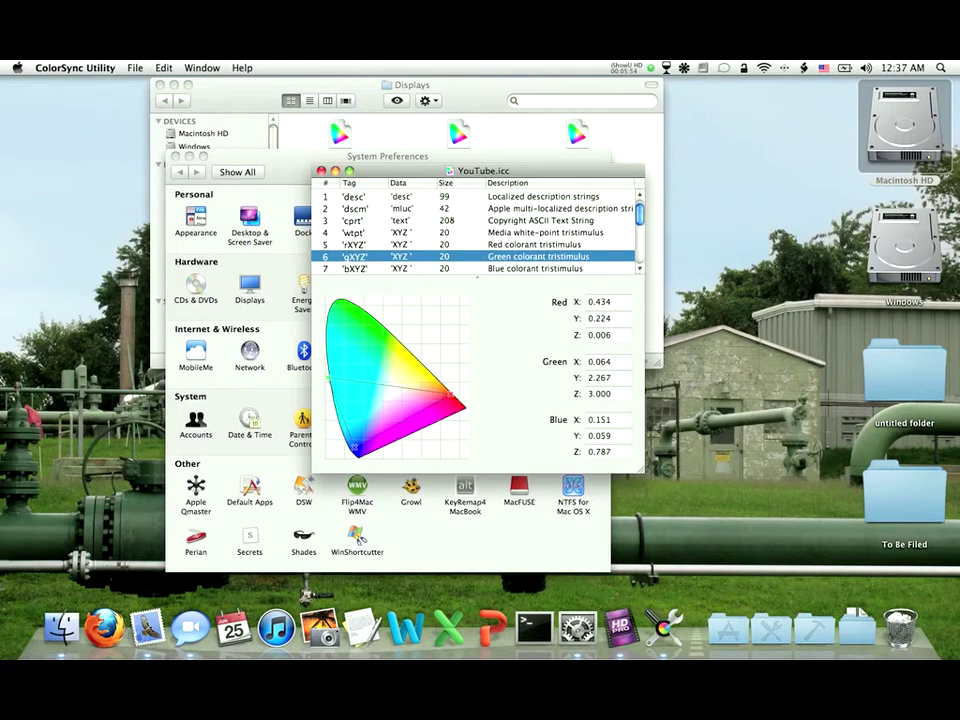
{"action": "key", "text": "super+q"}
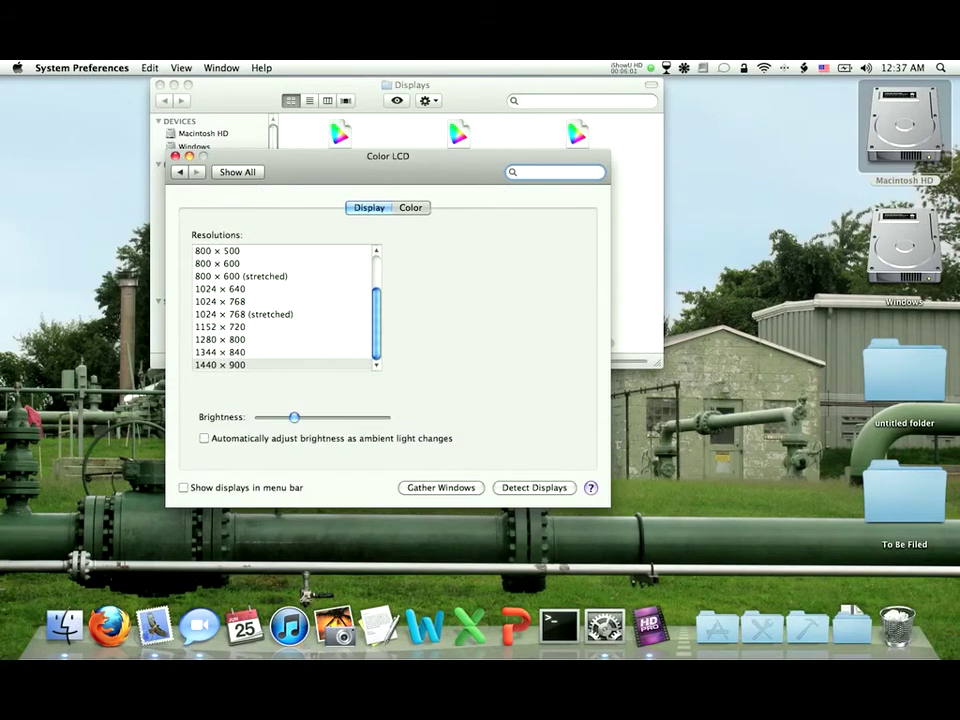
Apply the YouTube display profile in the color settings of the Color LCD display.
{"action": "left_click", "coordinate": [410, 207]}
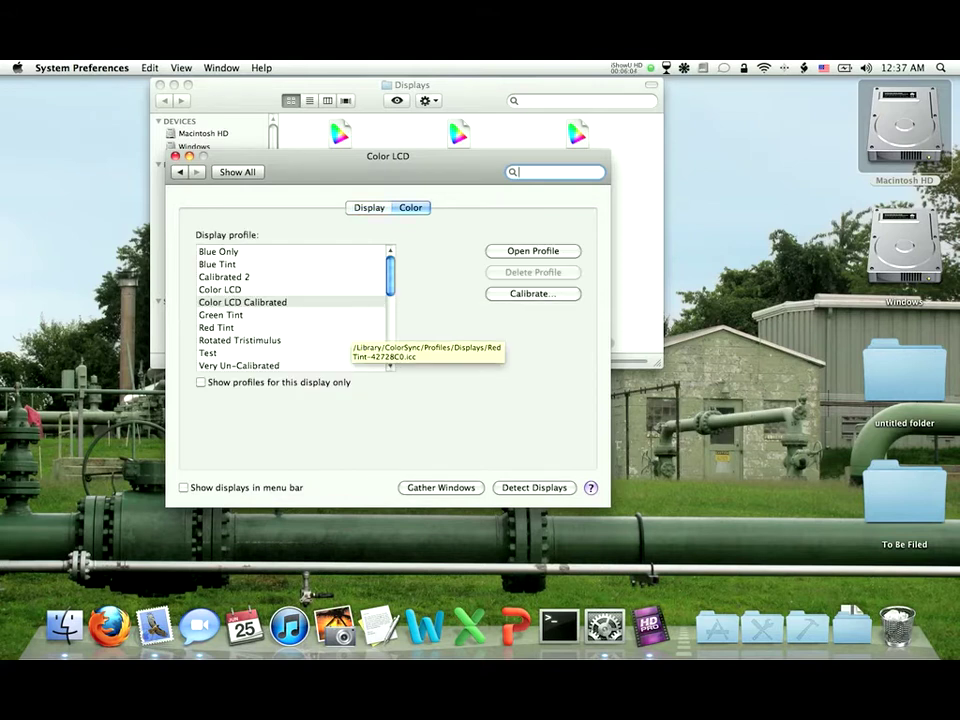
{"action": "scroll", "coordinate": [290, 306], "scroll_direction": "down", "scroll_amount": 6}
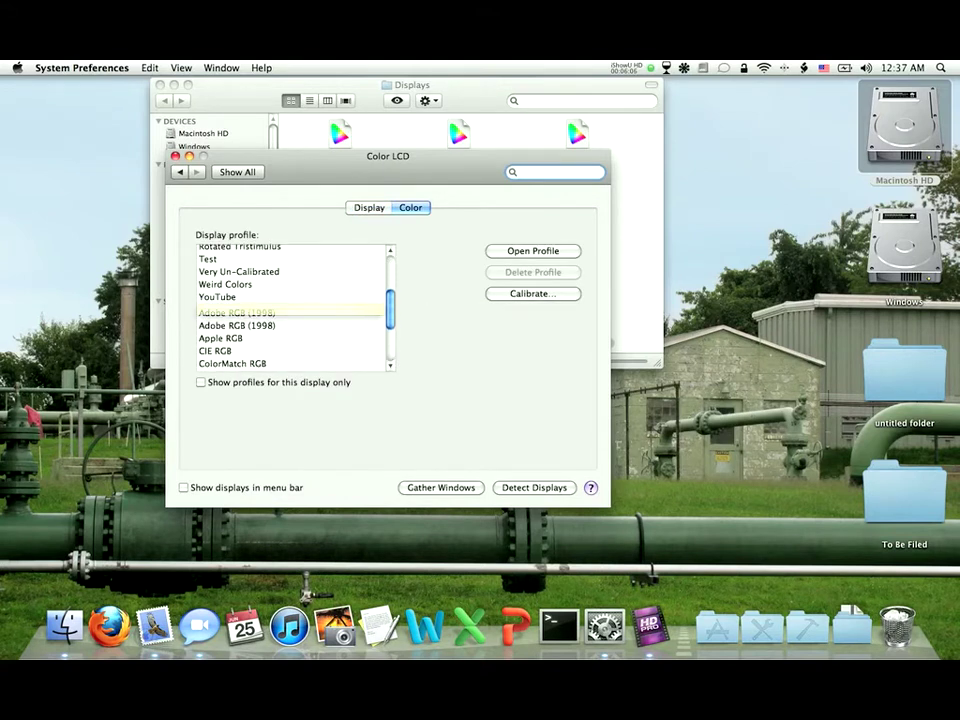
{"action": "left_click", "coordinate": [217, 297]}
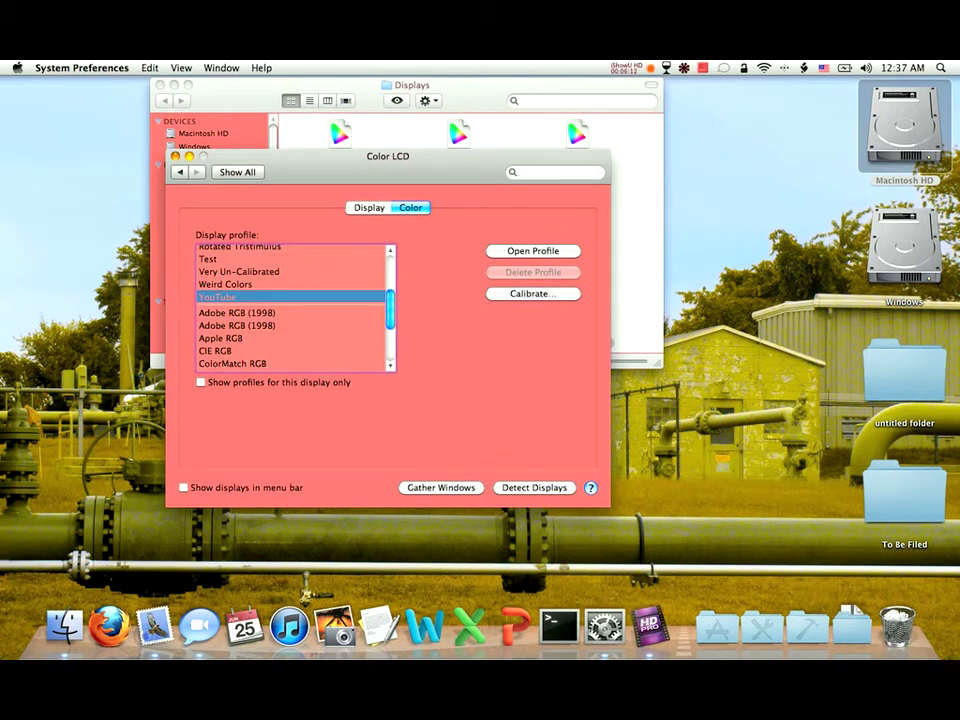
{"action": "left_click", "coordinate": [532, 294]}
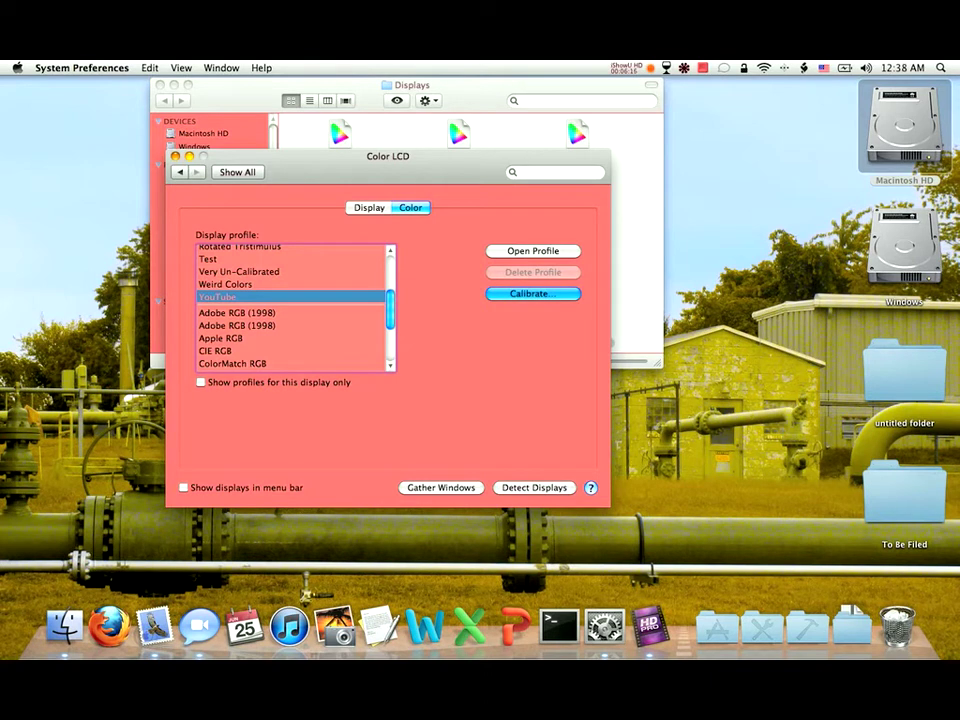
{"action": "left_click", "coordinate": [748, 406]}
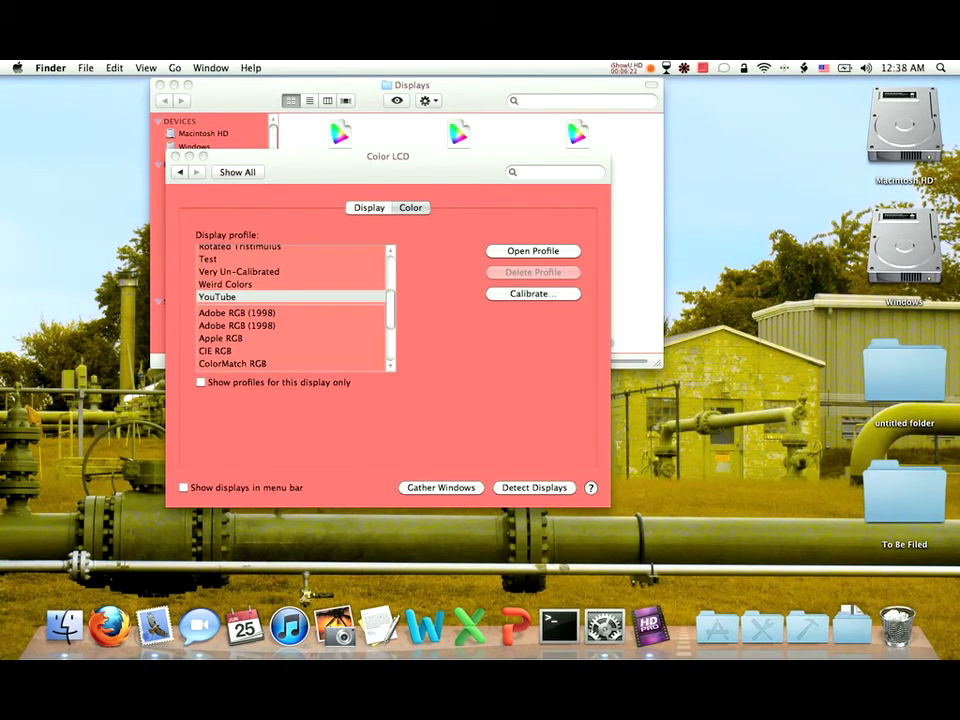
{"action": "key", "text": "super+Tab"}
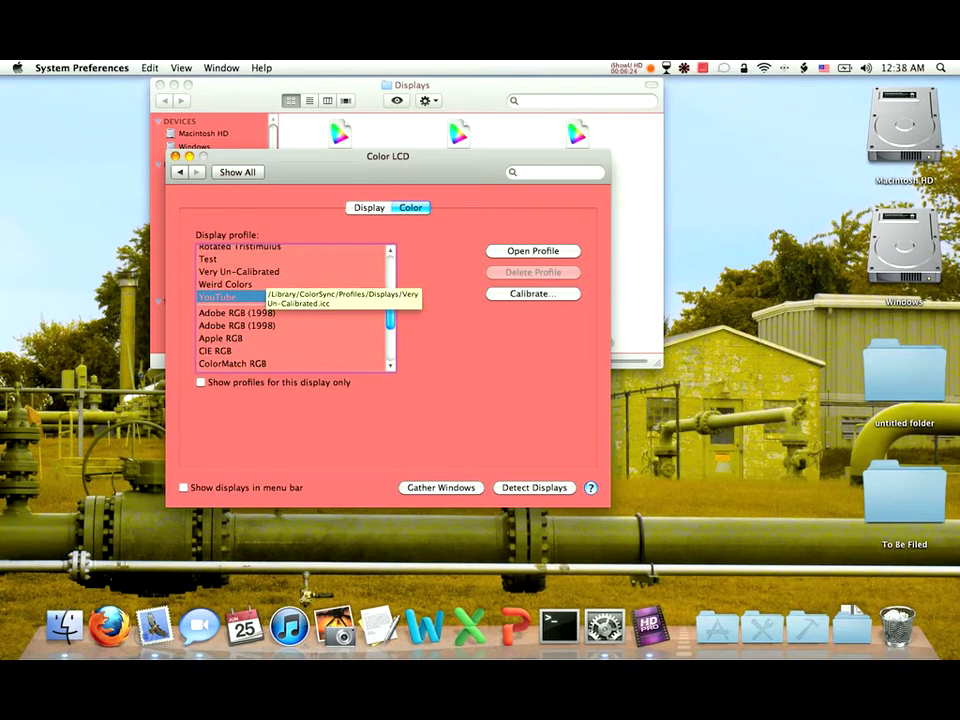
{"action": "scroll", "coordinate": [295, 305], "scroll_direction": "up", "scroll_amount": 2}
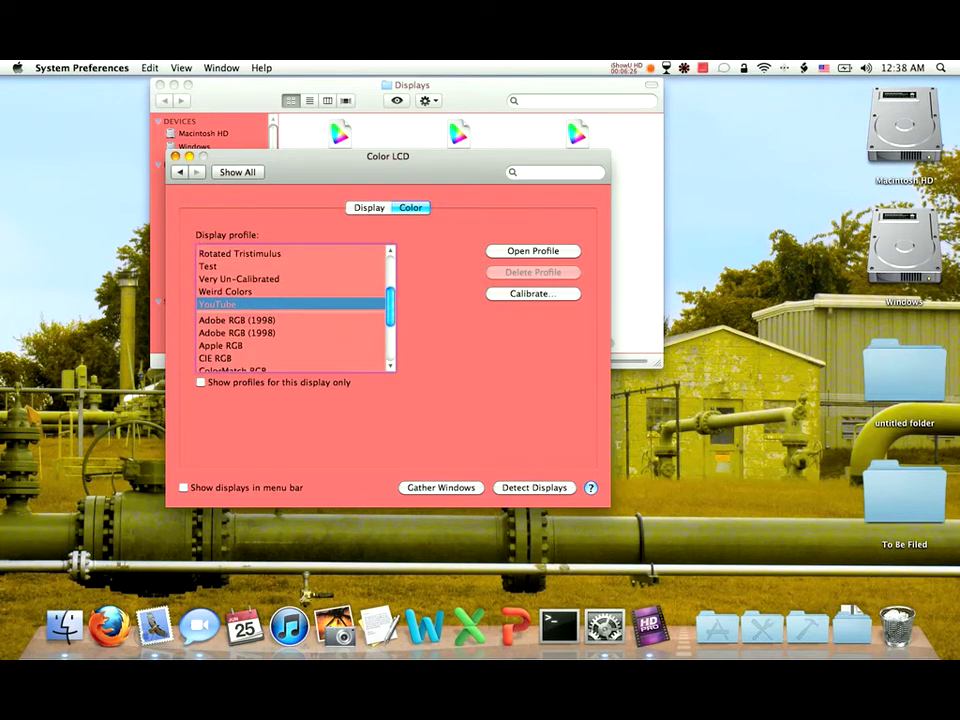
{"action": "scroll", "coordinate": [292, 305], "scroll_direction": "down", "scroll_amount": 1}
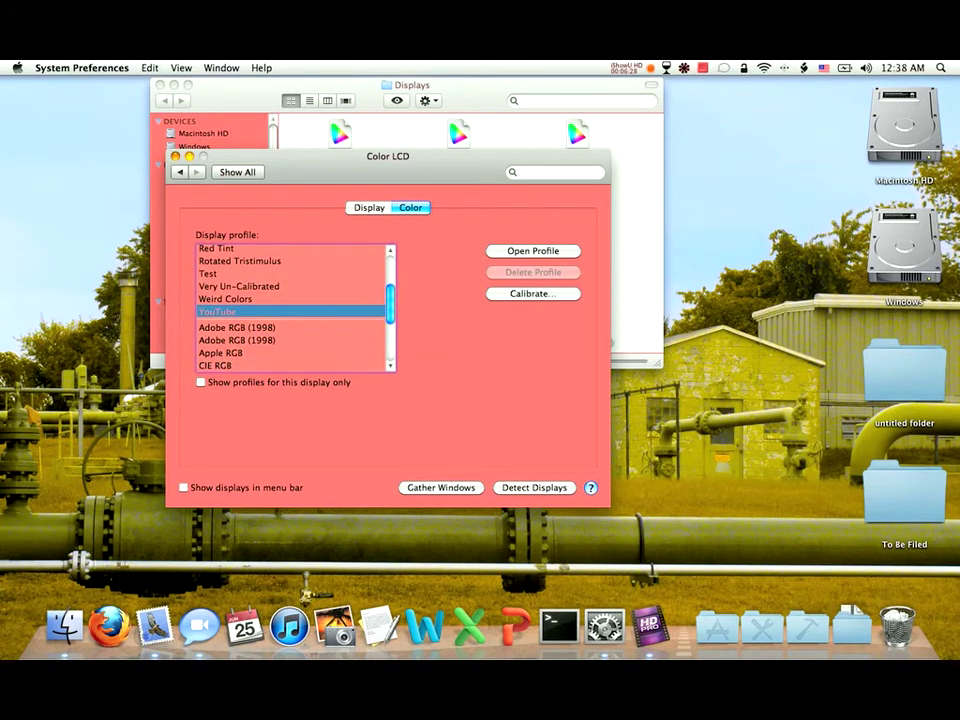
Try the Rotated Tristimulus, Green Tint and Red Tint profiles on the Color LCD display.
{"action": "scroll", "coordinate": [295, 305], "scroll_direction": "up", "scroll_amount": 1}
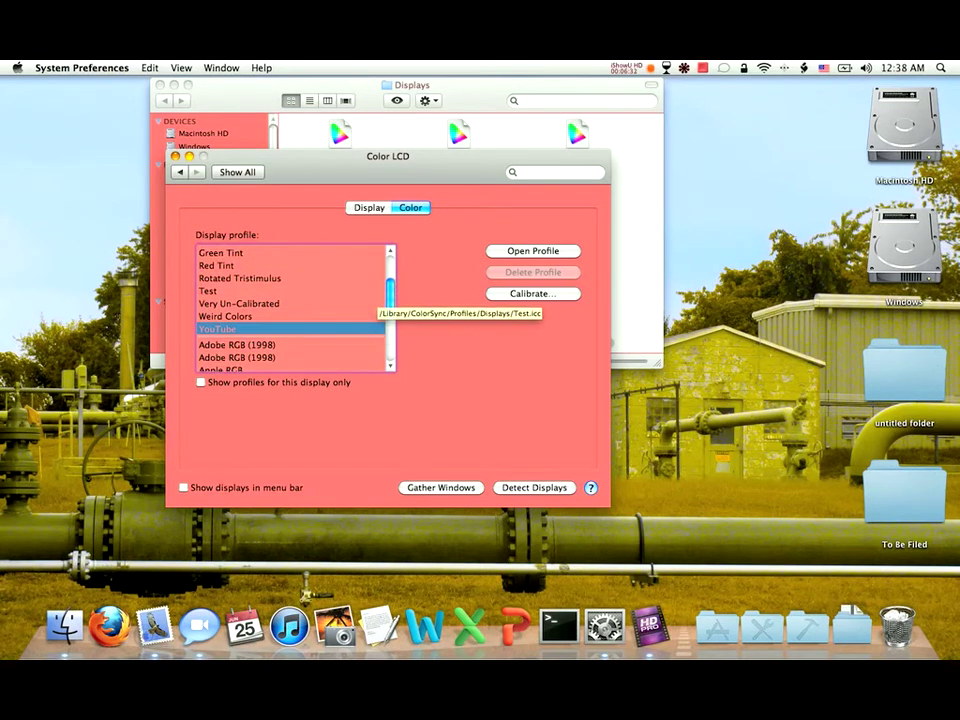
{"action": "left_click", "coordinate": [250, 278]}
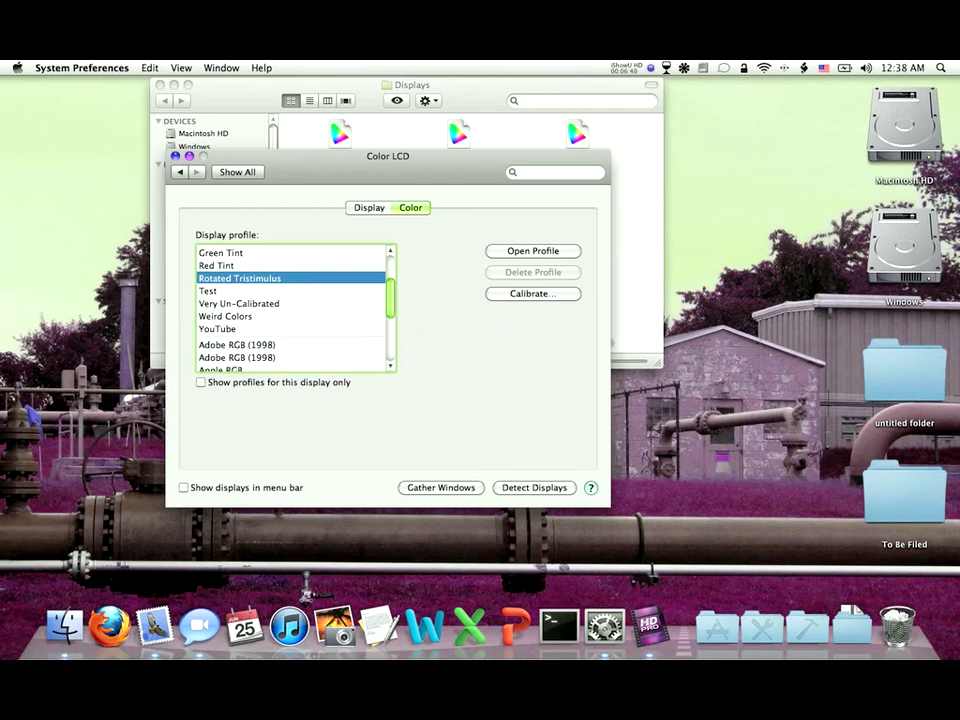
{"action": "scroll", "coordinate": [295, 310], "scroll_direction": "up", "scroll_amount": 5}
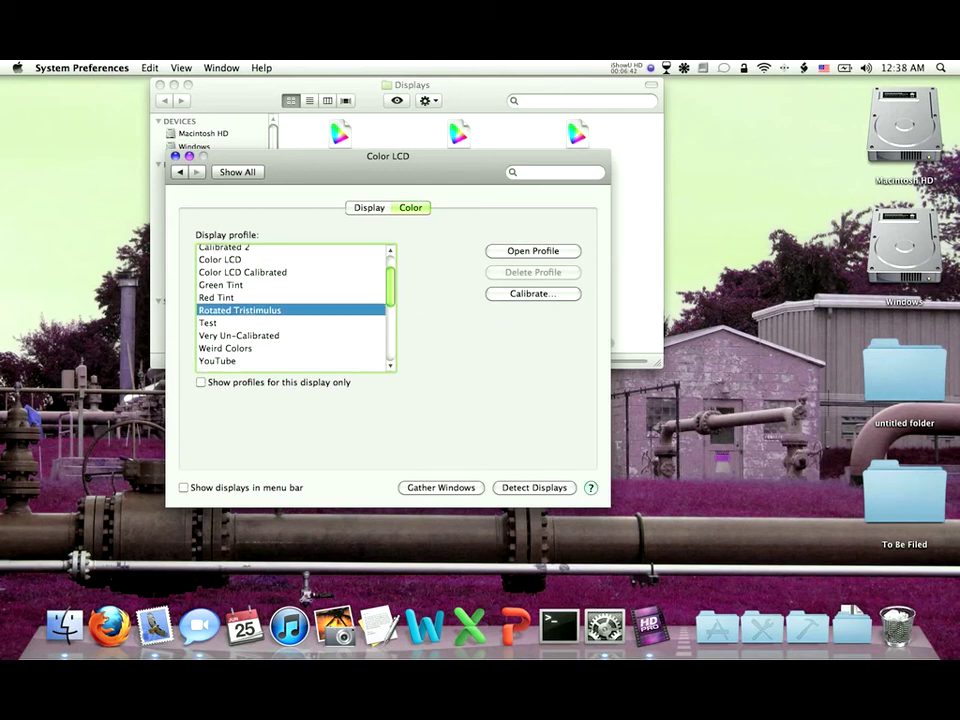
{"action": "left_click", "coordinate": [300, 314]}
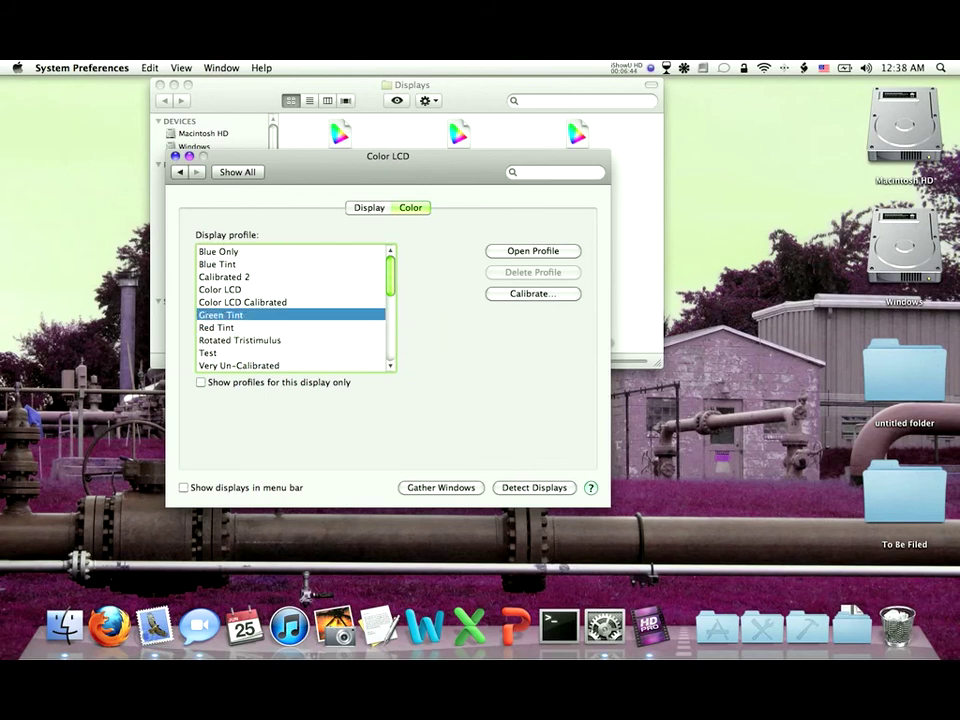
{"action": "left_click", "coordinate": [260, 327]}
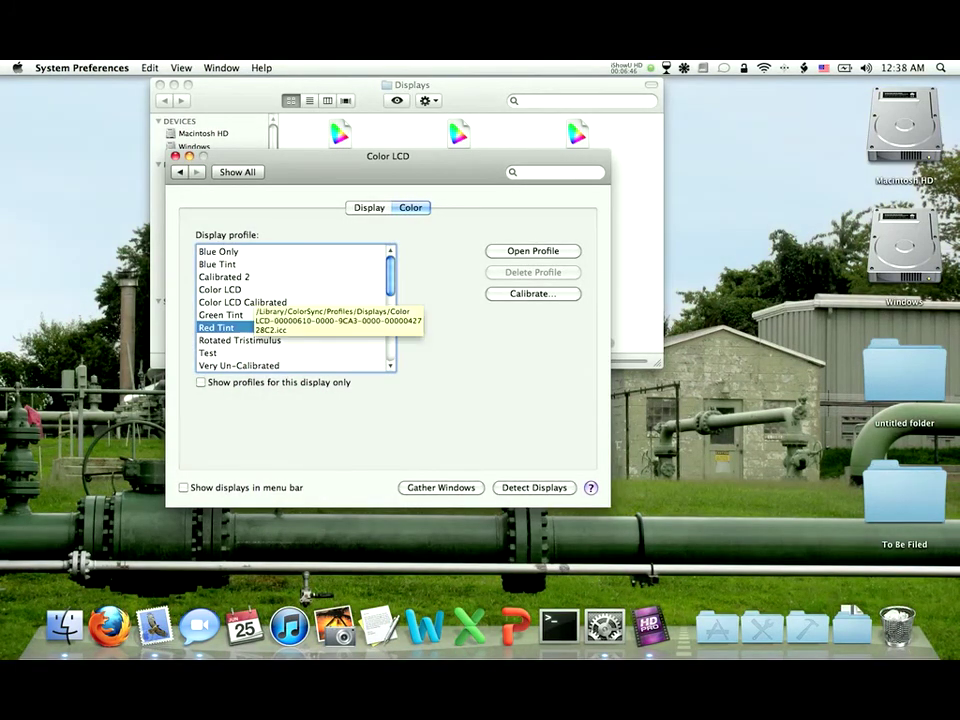
Try the Weird Colors display profile and move the Color LCD window across the desktop to check its effect.
{"action": "scroll", "coordinate": [290, 308], "scroll_direction": "down", "scroll_amount": 4}
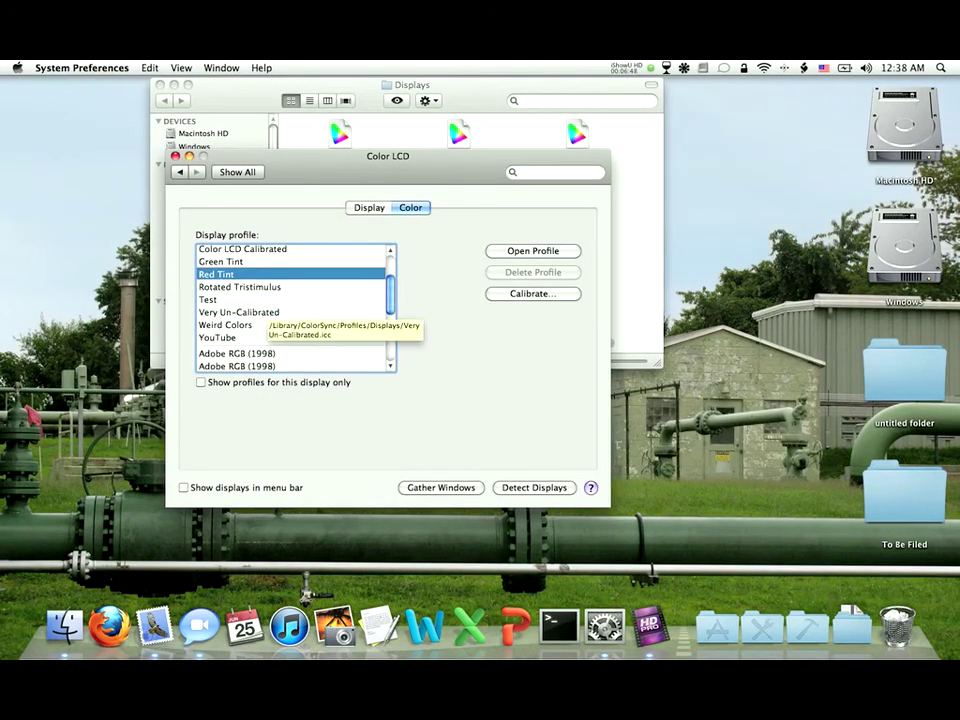
{"action": "left_click", "coordinate": [280, 324]}
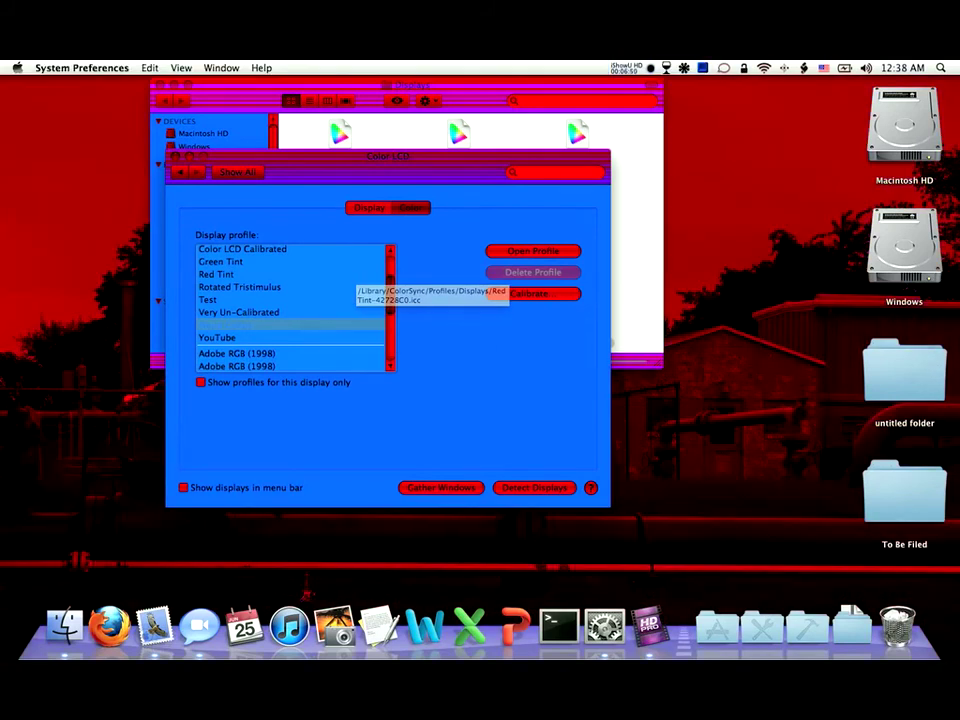
{"action": "left_click_drag", "start_coordinate": [388, 156], "coordinate": [457, 168]}
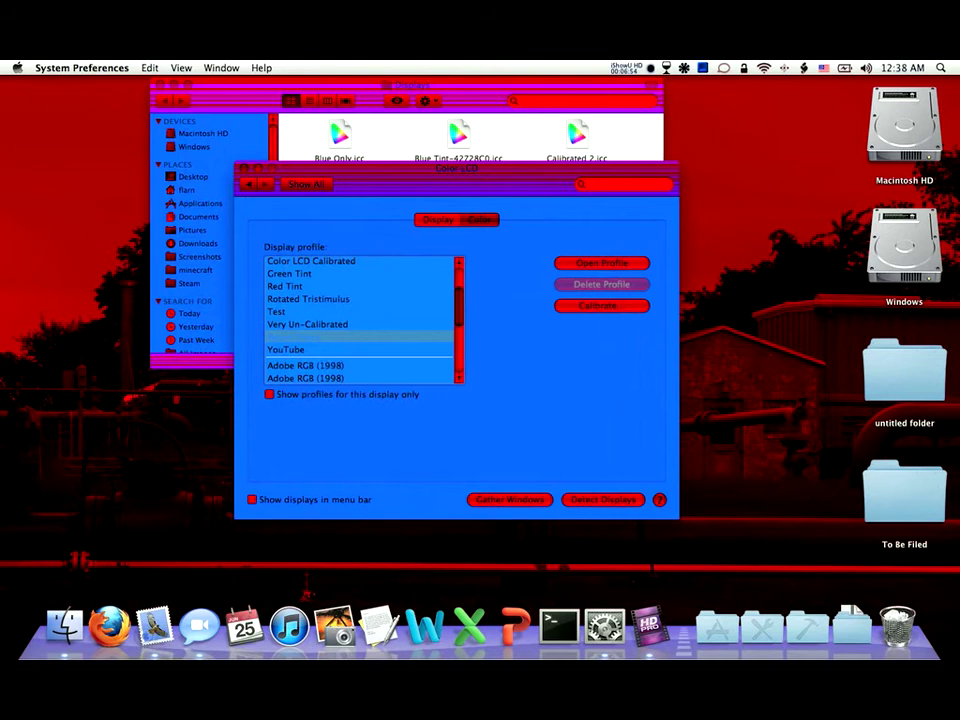
{"action": "left_click_drag", "start_coordinate": [690, 189], "coordinate": [751, 260]}
{"action": "left_click_drag", "start_coordinate": [726, 214], "coordinate": [784, 445]}
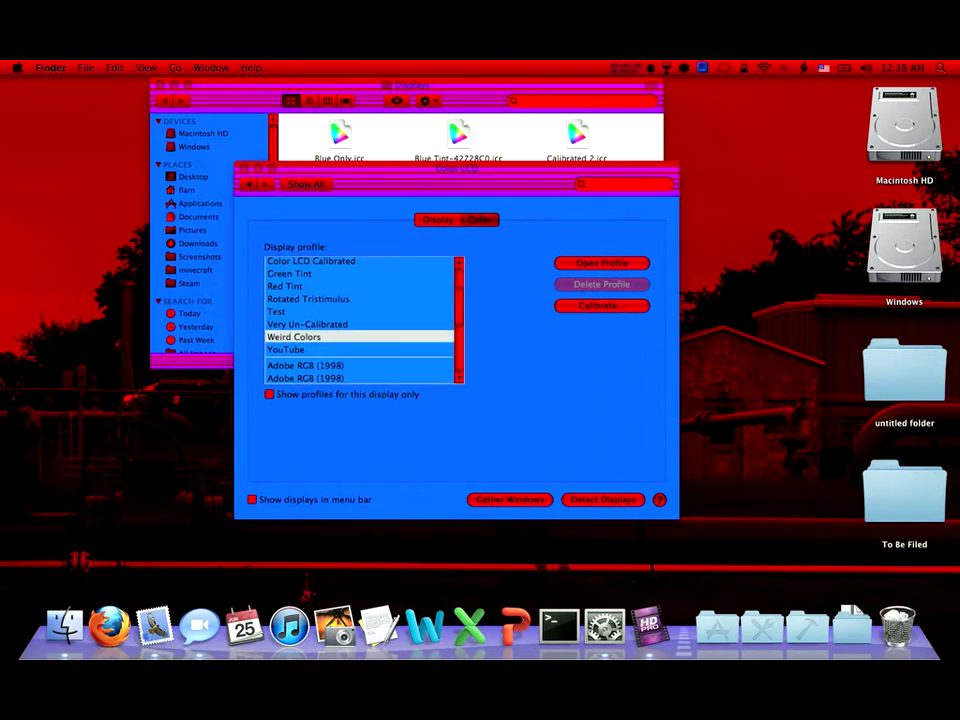
{"action": "left_click", "coordinate": [457, 168]}
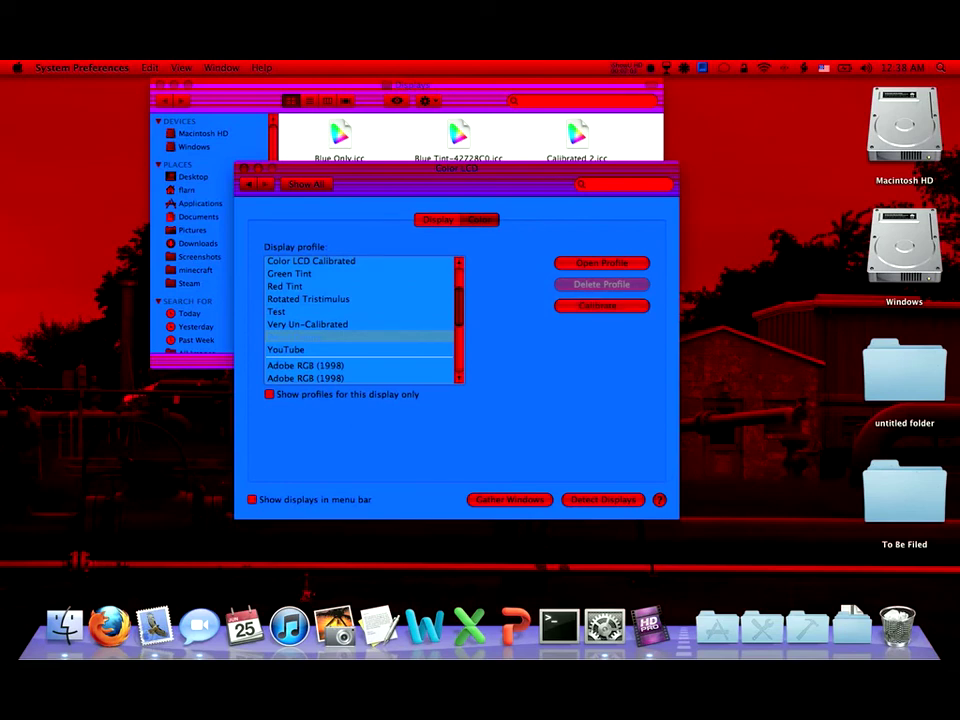
Try the Test display profile and switch between applications to refresh the menu bar's colours.
{"action": "scroll", "coordinate": [360, 320], "scroll_direction": "down", "scroll_amount": 1}
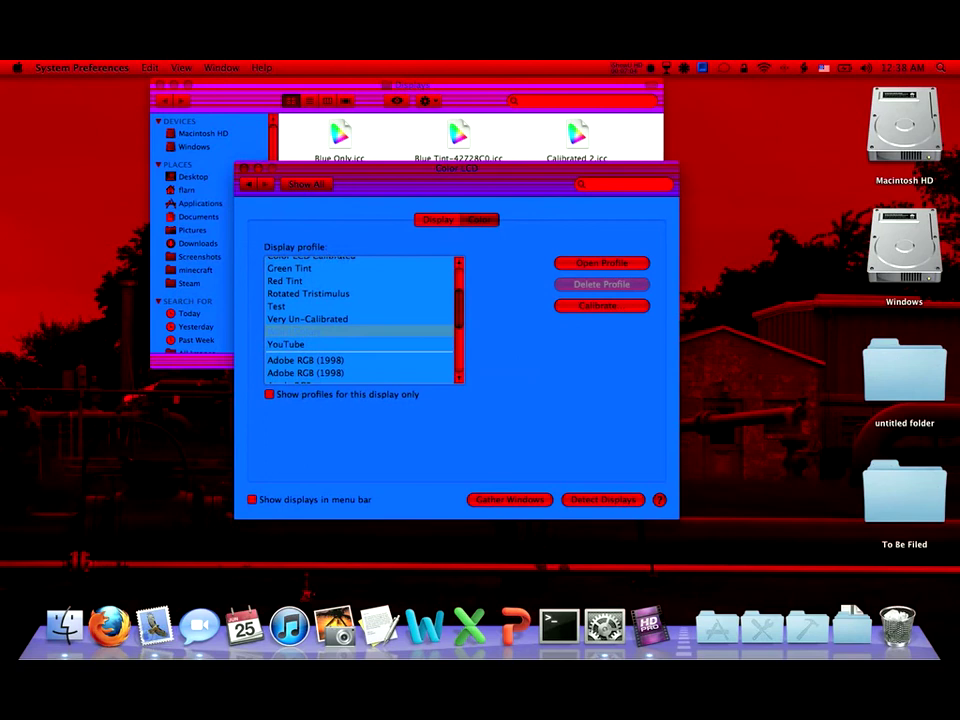
{"action": "key", "text": "Up"}
{"action": "key", "text": "Up"}
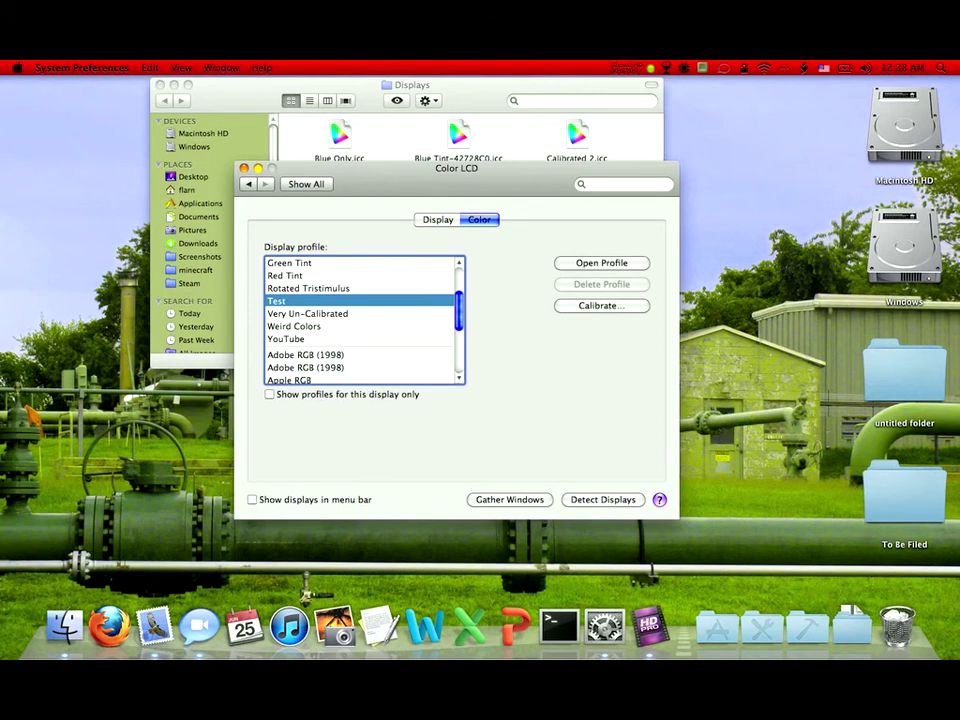
{"action": "key", "text": "super+Tab"}
{"action": "key", "text": "super+Tab"}
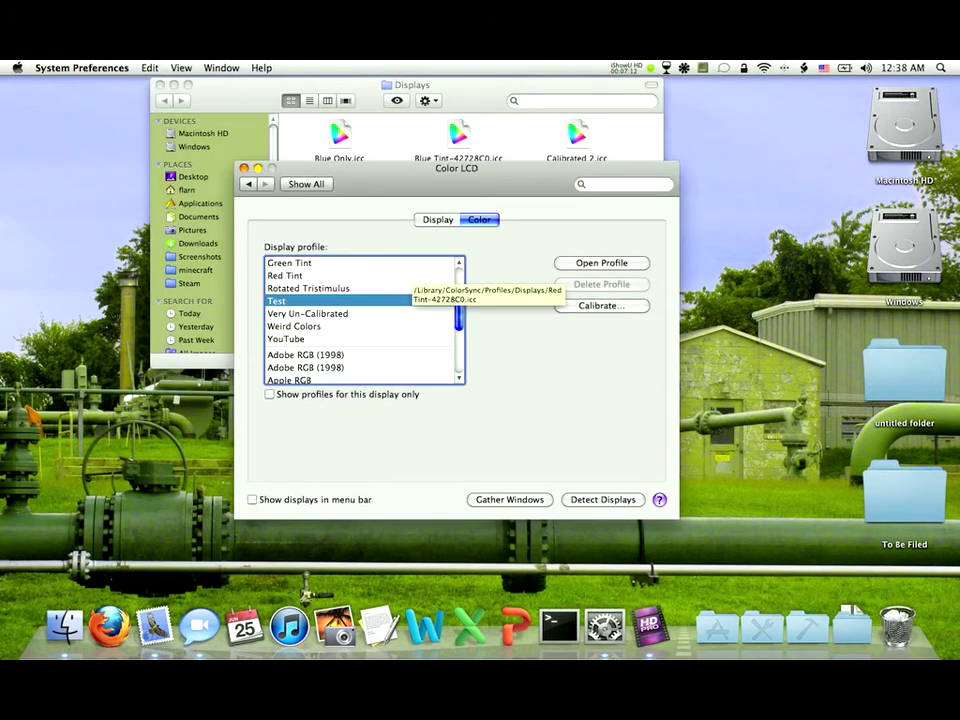
Move the Color LCD window clear of the Displays folder and apply the Color LCD Calibrated profile.
{"action": "left_click_drag", "start_coordinate": [456, 168], "coordinate": [638, 174]}
{"action": "scroll", "coordinate": [500, 320], "scroll_direction": "up", "scroll_amount": 3}
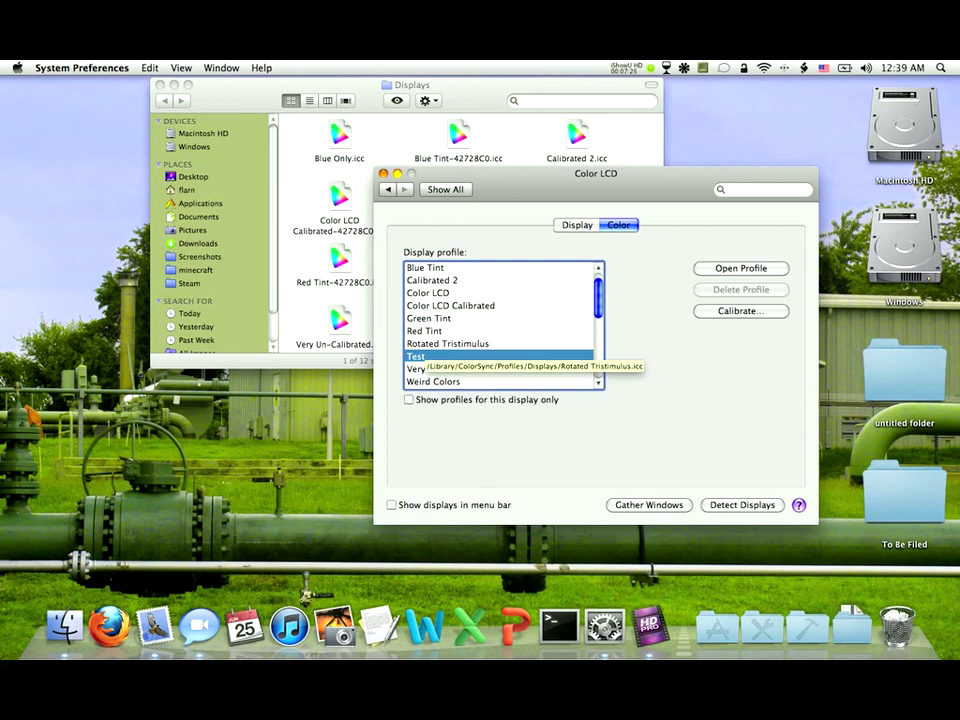
{"action": "scroll", "coordinate": [450, 336], "scroll_direction": "down", "scroll_amount": 4}
{"action": "scroll", "coordinate": [450, 336], "scroll_direction": "up", "scroll_amount": 4}
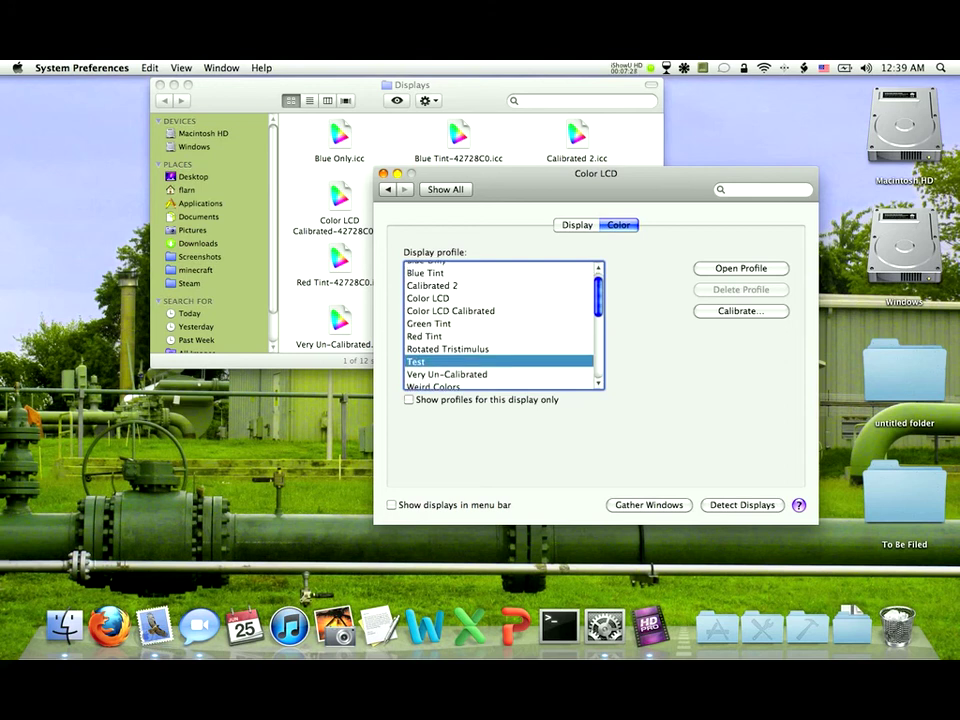
{"action": "left_click", "coordinate": [450, 310]}
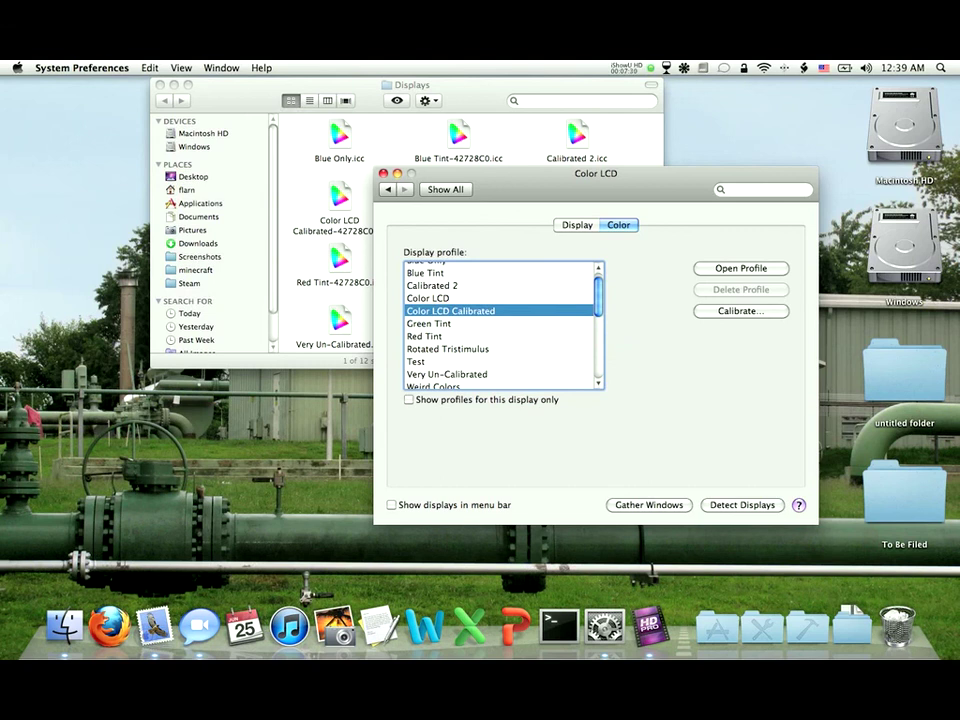
Close the Color LCD preferences window.
{"action": "left_click", "coordinate": [383, 173]}
{"action": "left_click", "coordinate": [400, 190]}
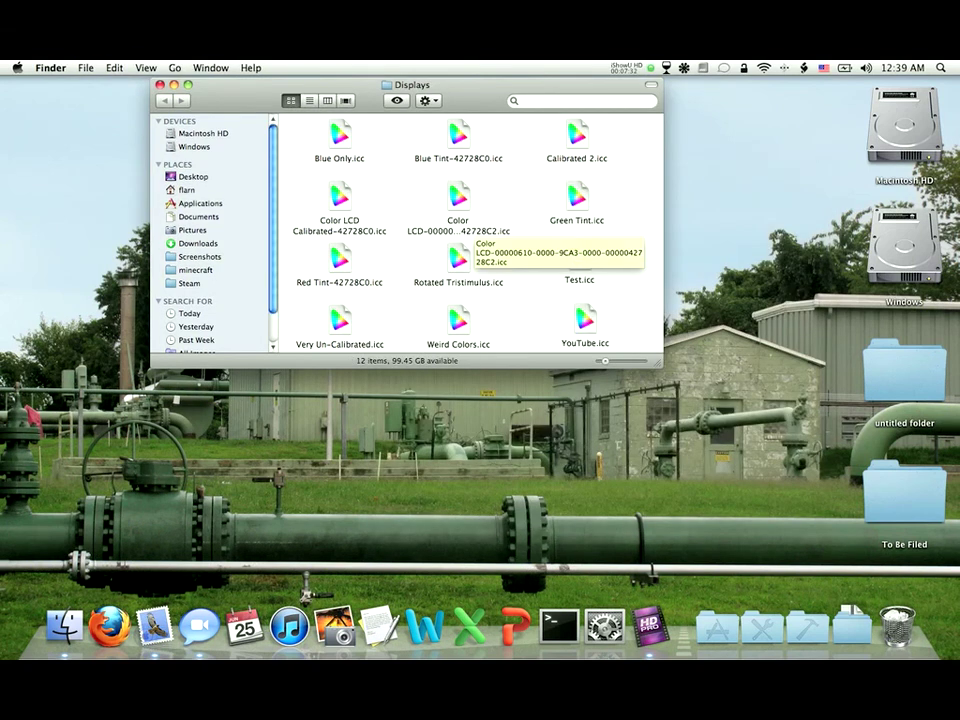
{"action": "left_click", "coordinate": [630, 68]}
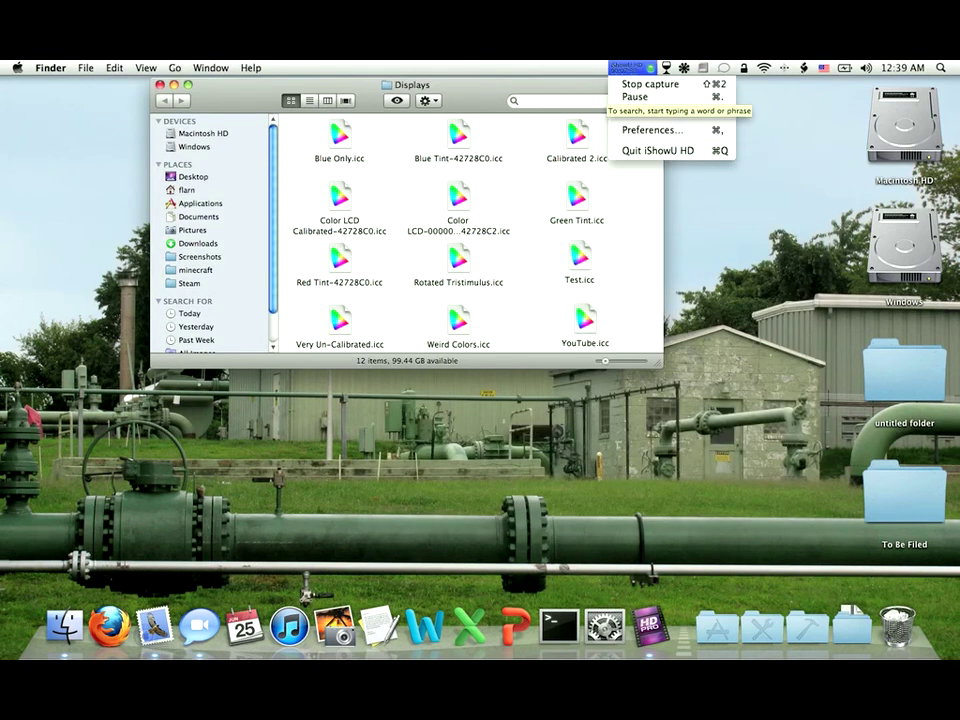